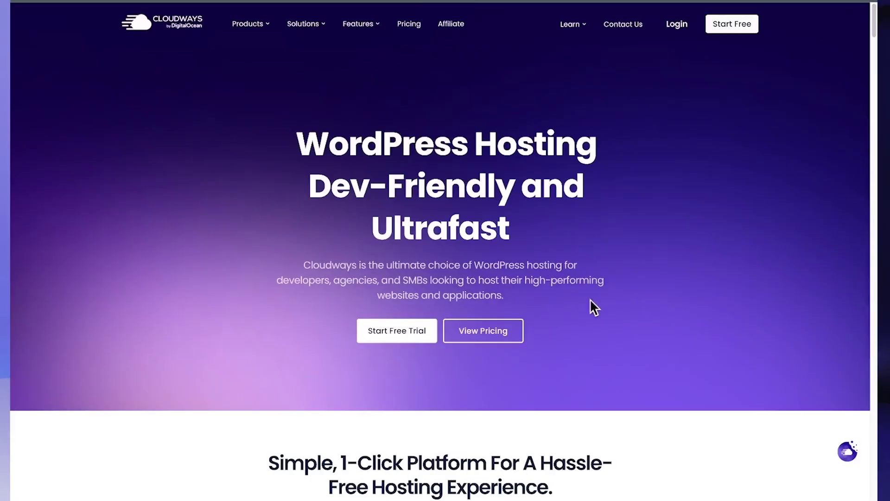
Step: Scroll down through the Cloudways hosting features page
scroll(591, 301, down, 10)
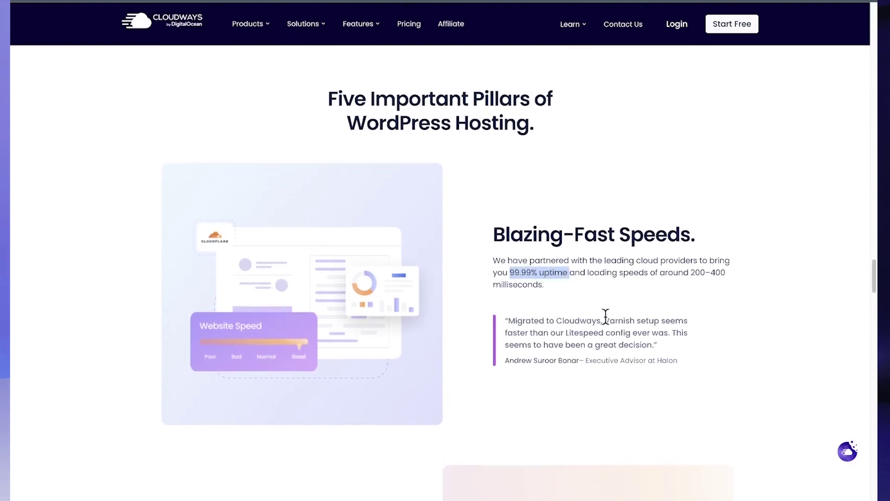
scroll(605, 315, down, 7)
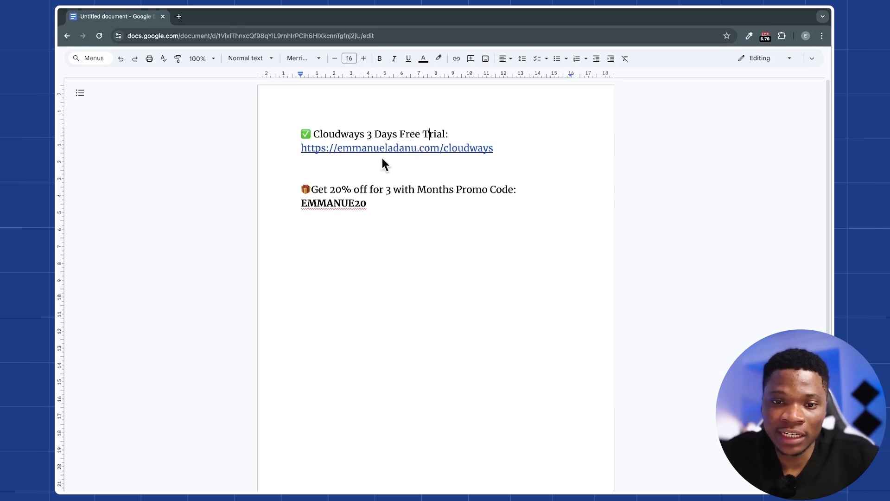
Step: Briefly highlight the EMMANUE20 promo code, then open the document's Cloudways free-trial link in a new tab
click(370, 208)
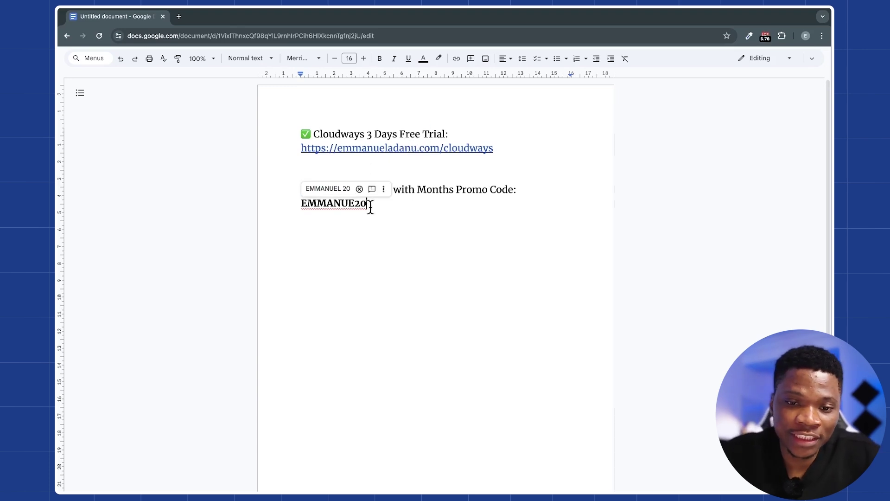
drag(369, 207, 306, 207)
click(371, 203)
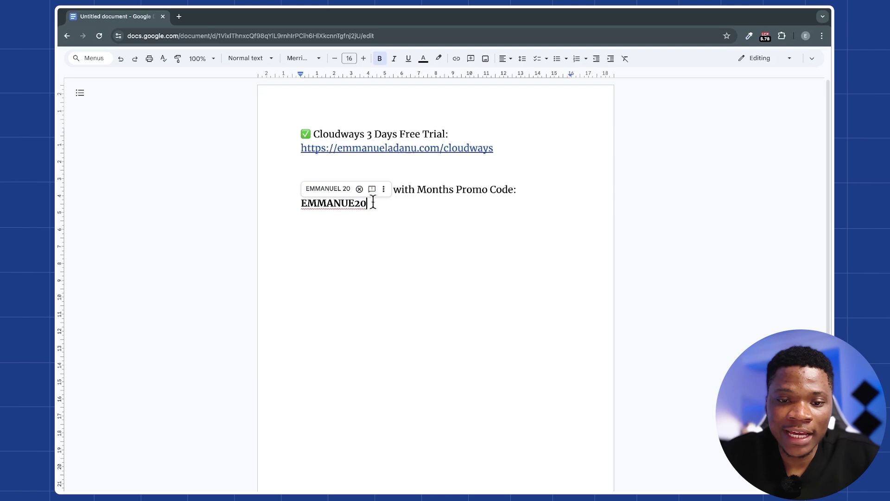
click(466, 191)
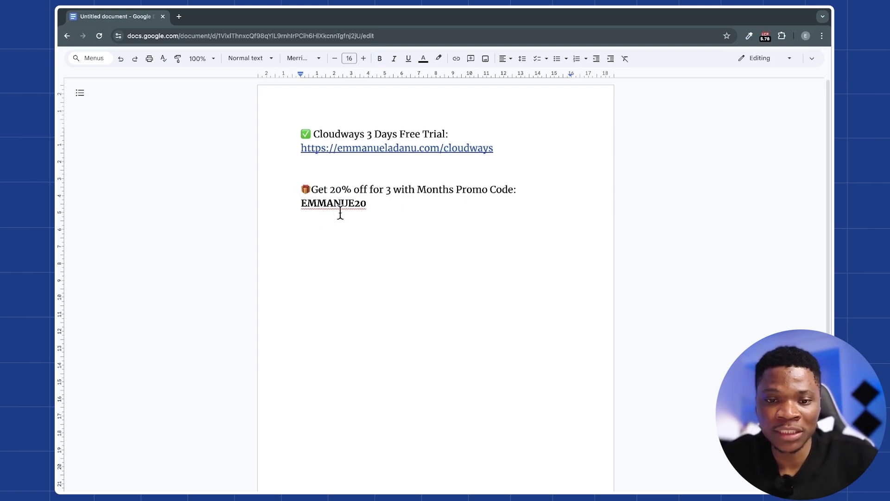
click(392, 153)
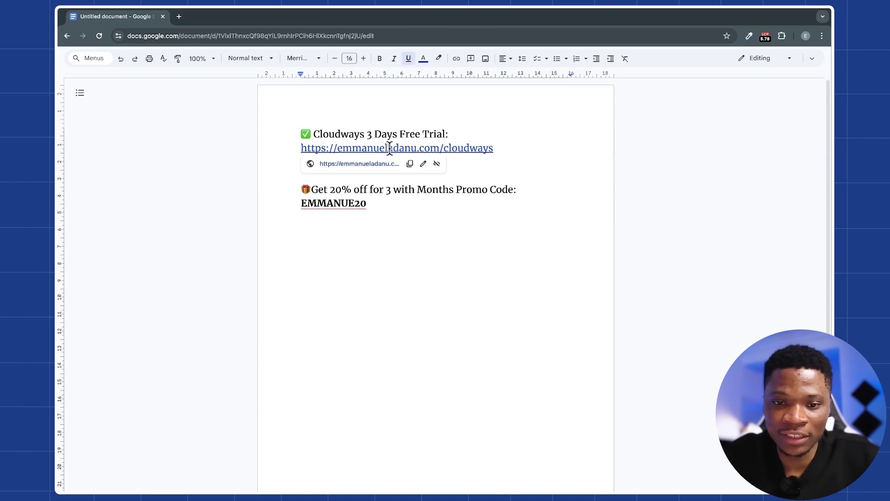
click(382, 164)
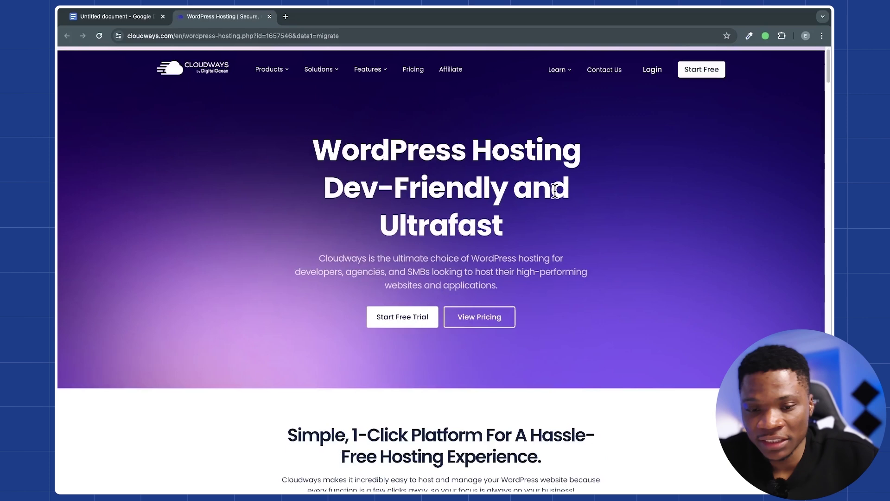
Step: Compare the AWS, Google Cloud and DigitalOcean hosting plans, returning to DigitalOcean's $14/month DO1GB plan
scroll(582, 257, down, 12)
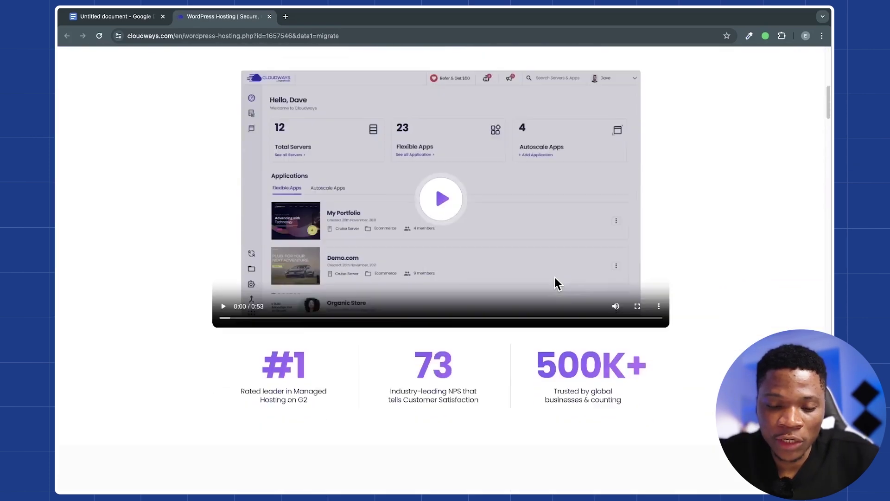
scroll(555, 278, down, 4)
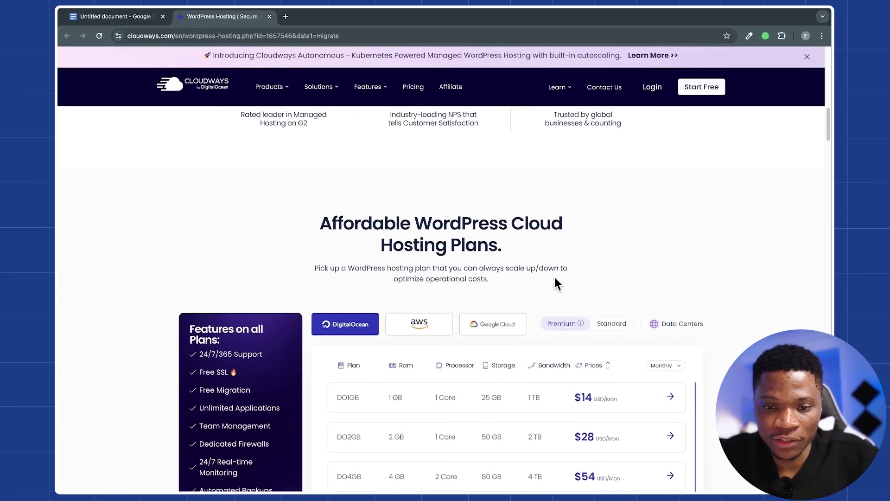
scroll(554, 278, down, 1)
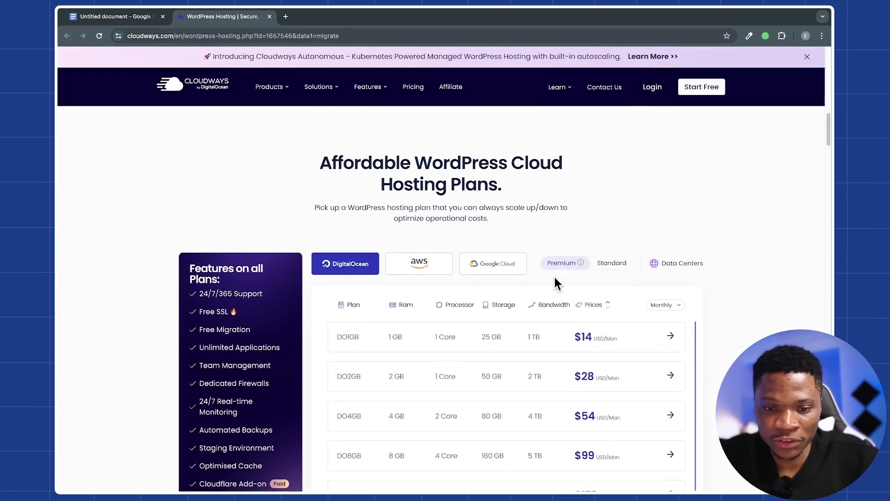
click(417, 265)
click(477, 274)
click(360, 264)
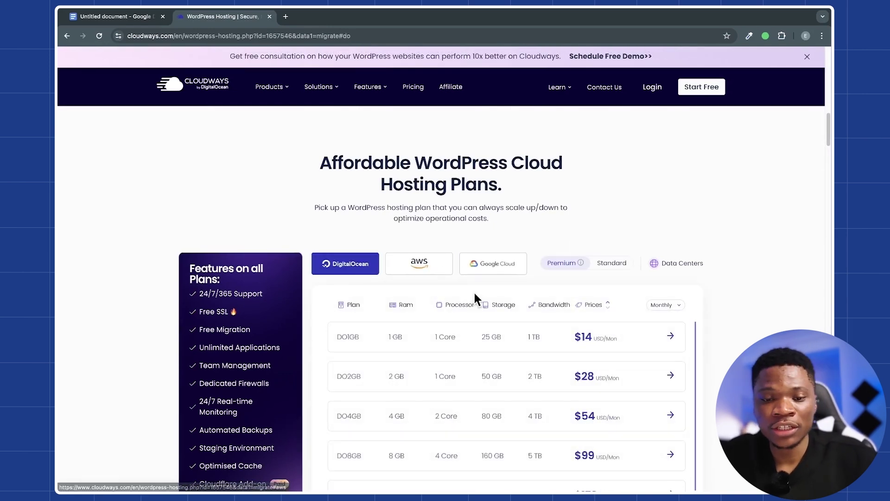
Step: Further down, compare the AWS, Google Cloud and DigitalOcean tabs again, ending on DigitalOcean
scroll(475, 294, down, 1)
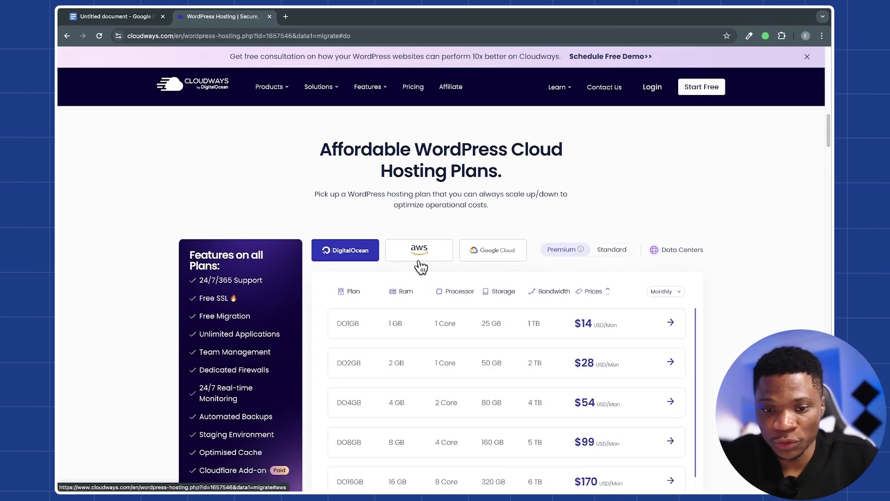
scroll(496, 228, down, 1)
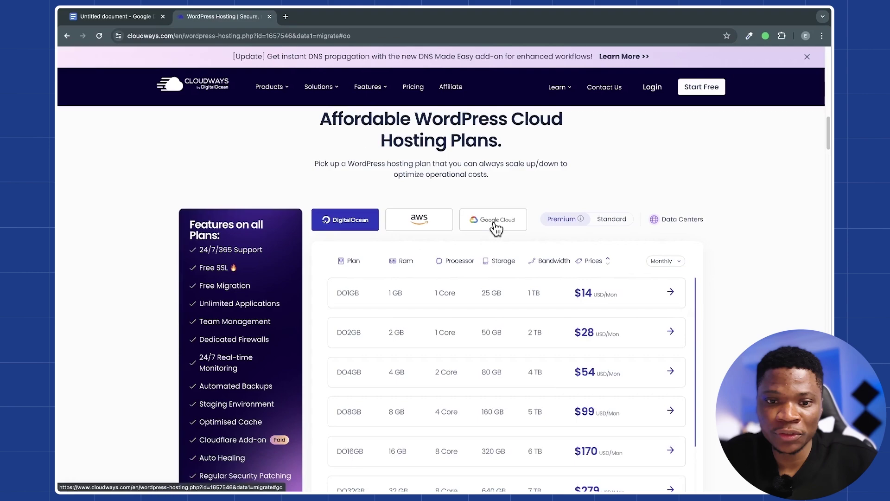
click(413, 223)
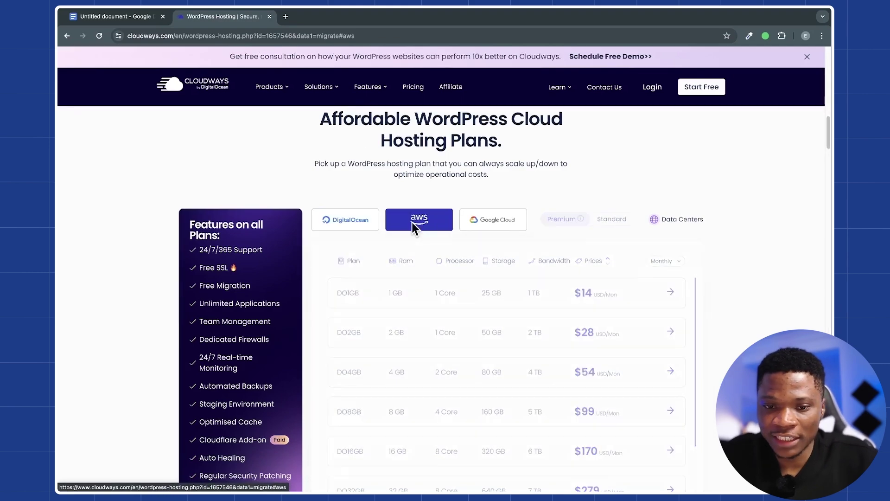
click(507, 224)
click(354, 223)
scroll(725, 301, down, 15)
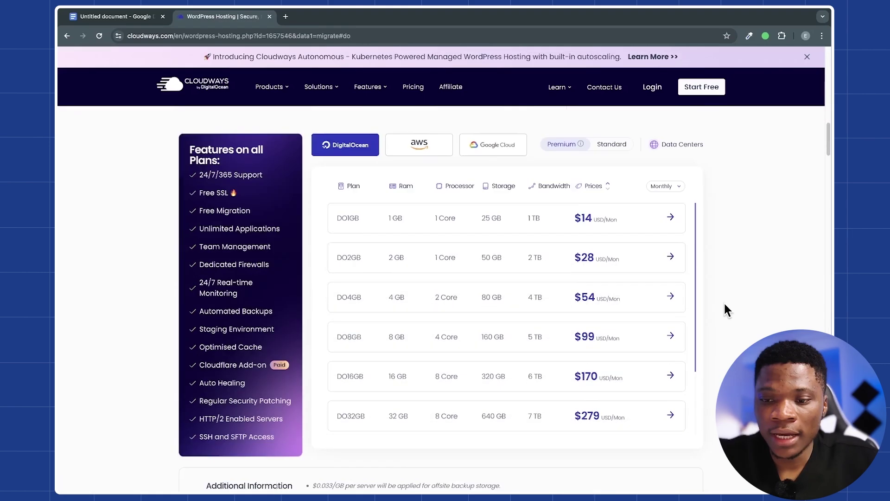
scroll(724, 304, down, 7)
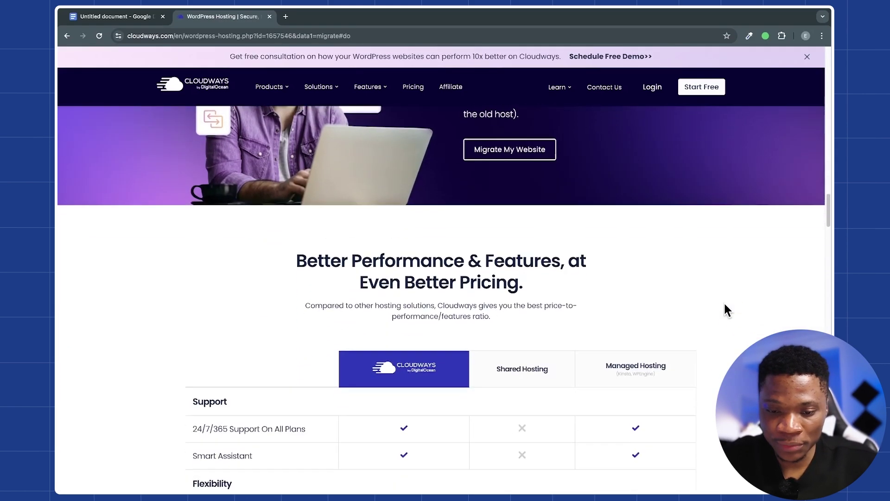
scroll(731, 275, down, 1)
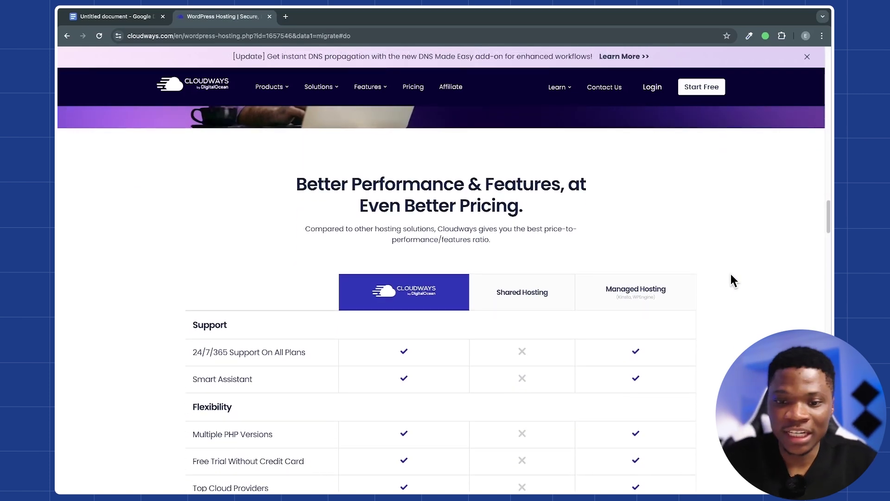
scroll(415, 297, down, 8)
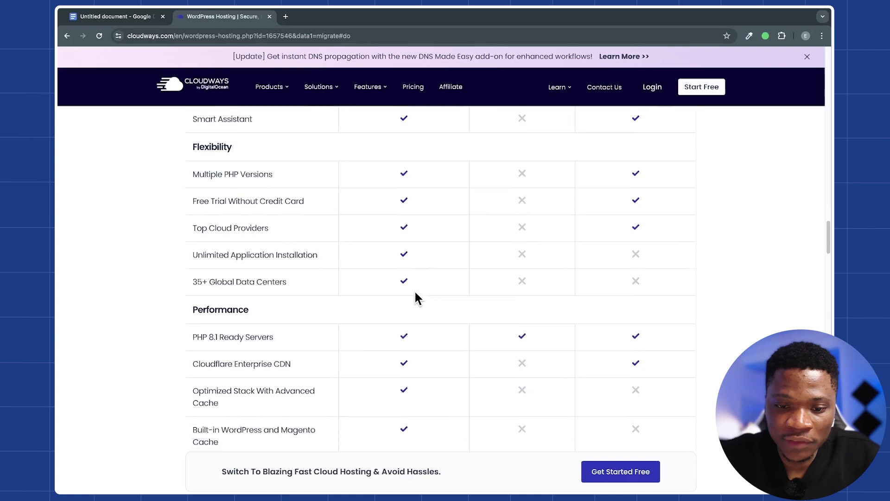
scroll(415, 293, down, 5)
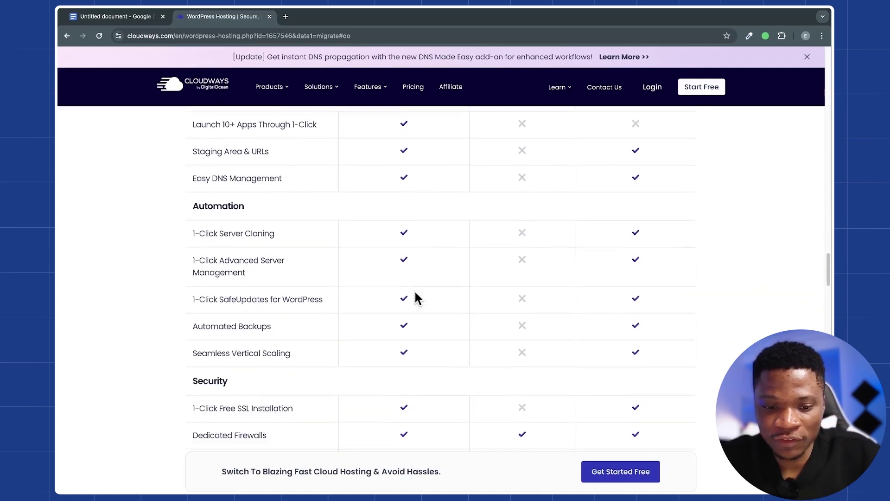
scroll(415, 297, up, 12)
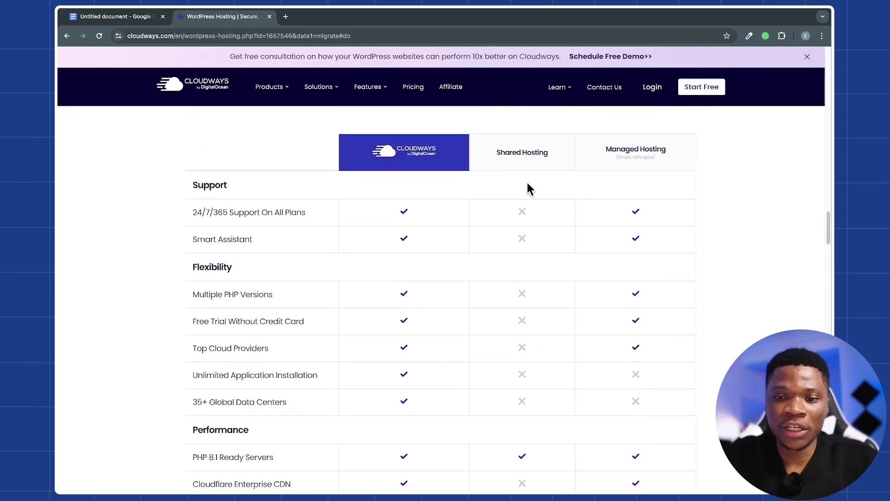
scroll(667, 143, down, 1)
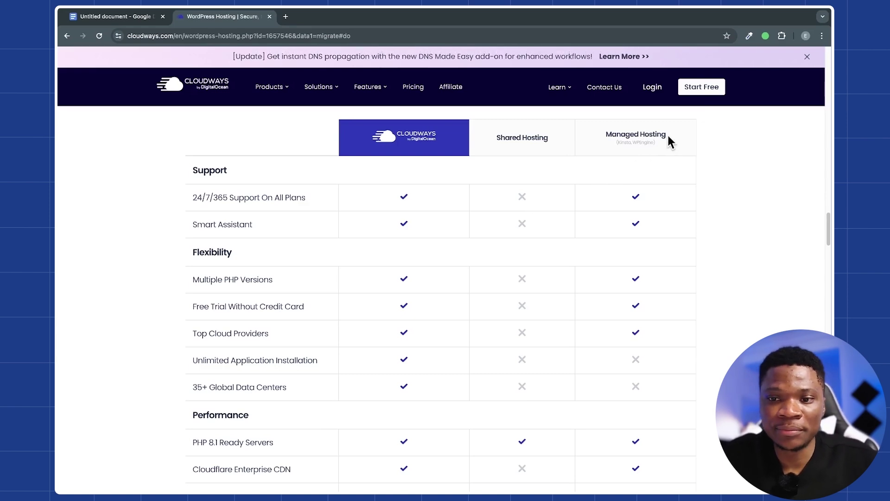
scroll(396, 332, down, 2)
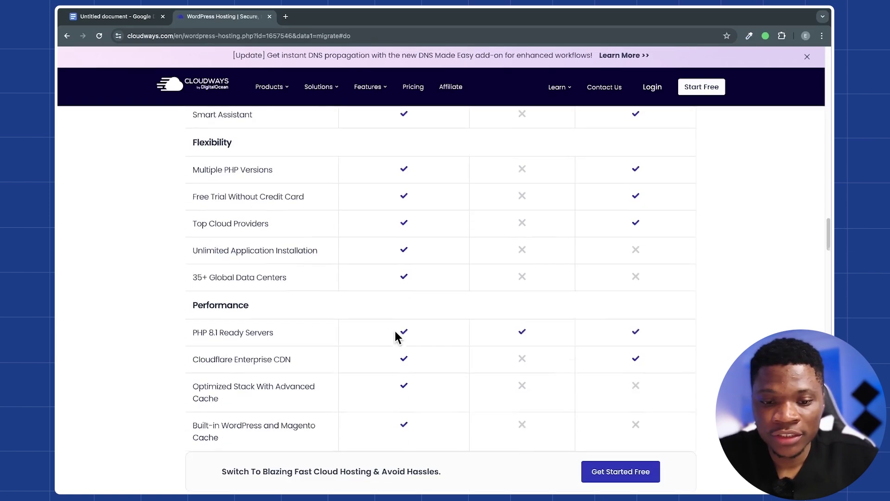
scroll(396, 333, down, 4)
scroll(396, 333, up, 6)
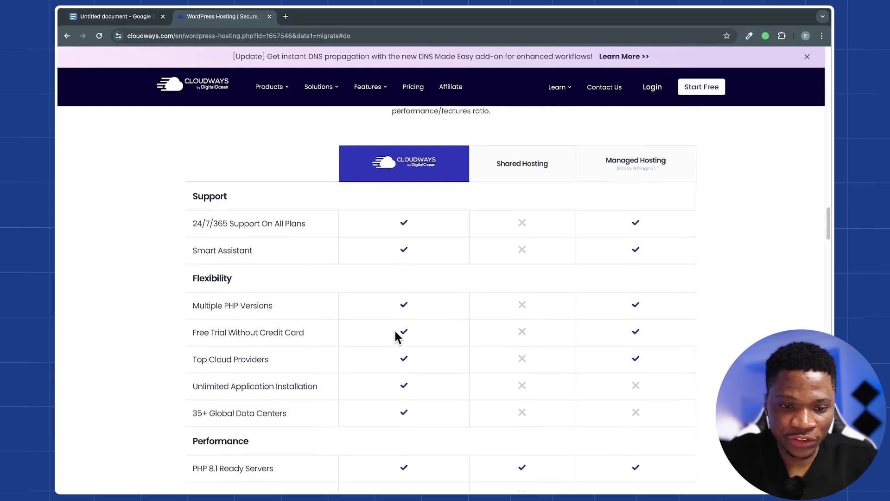
scroll(395, 335, down, 2)
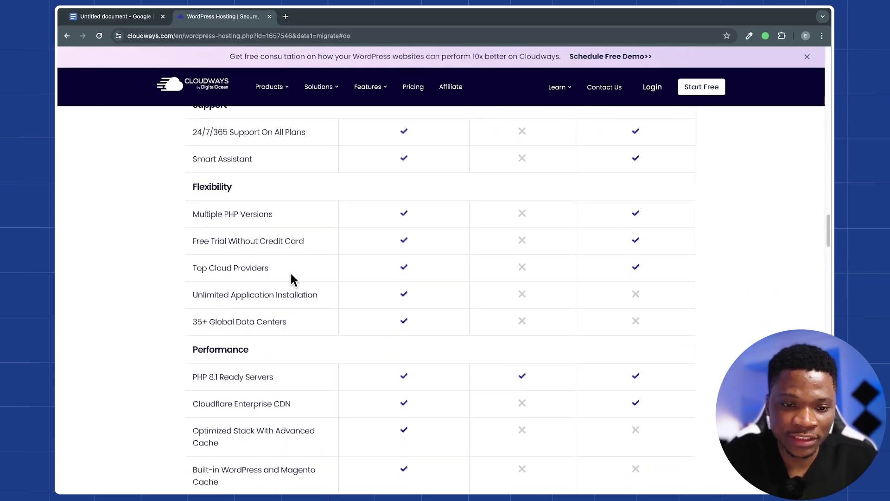
scroll(291, 275, down, 1)
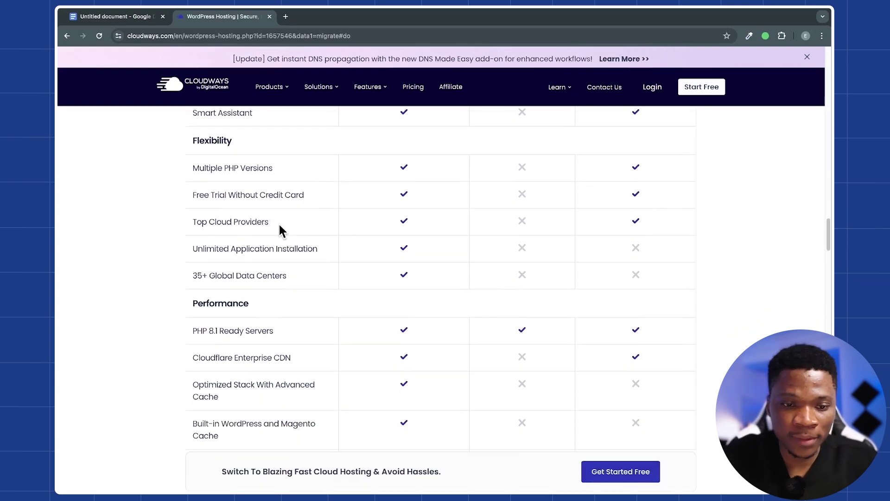
scroll(281, 229, down, 1)
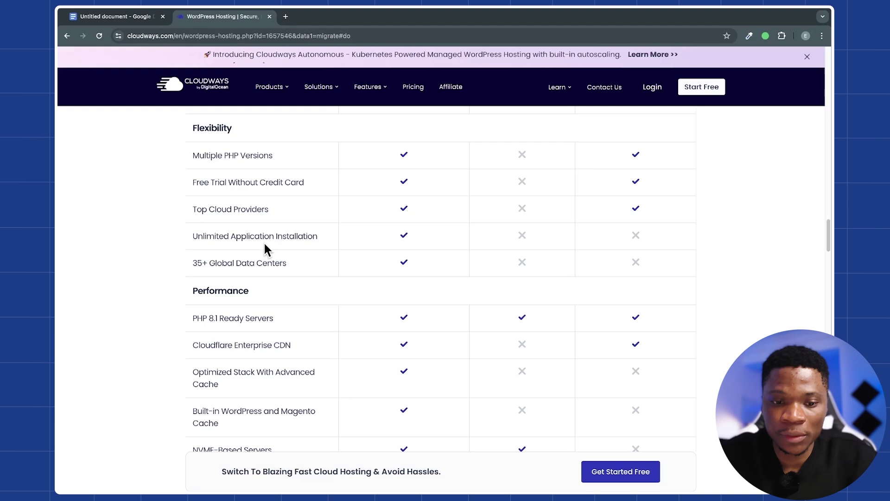
scroll(288, 287, down, 1)
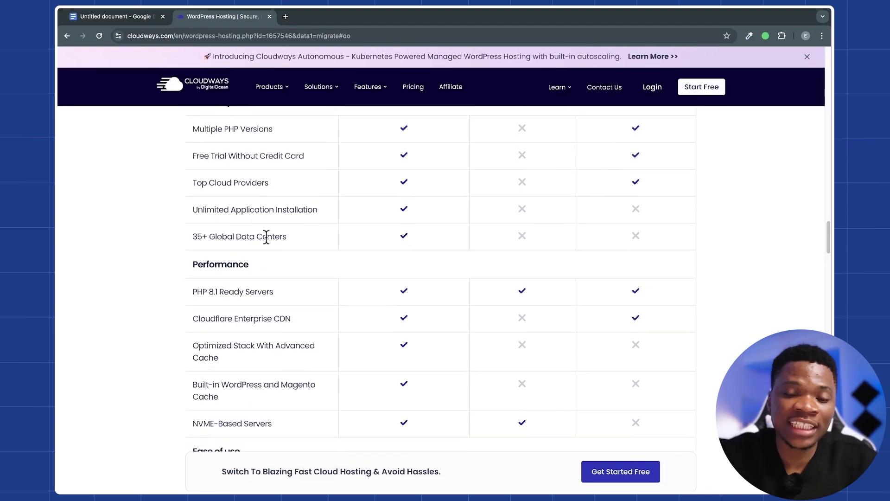
scroll(270, 257, down, 3)
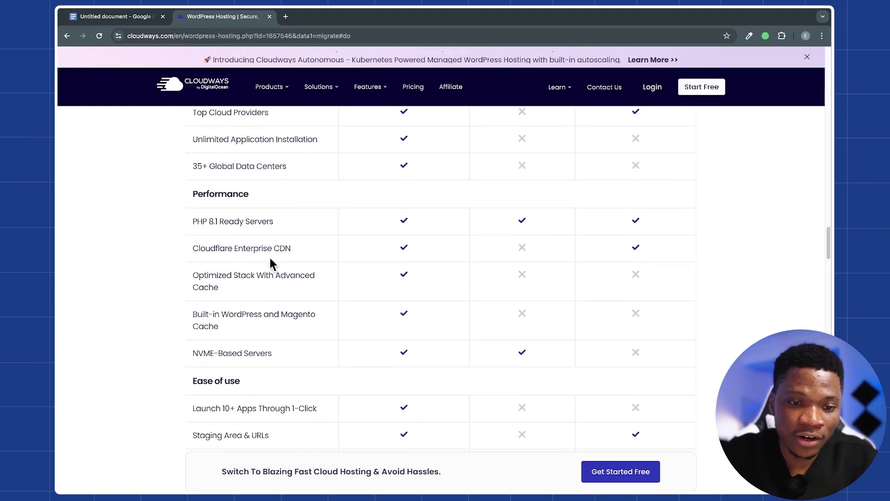
scroll(287, 274, down, 1)
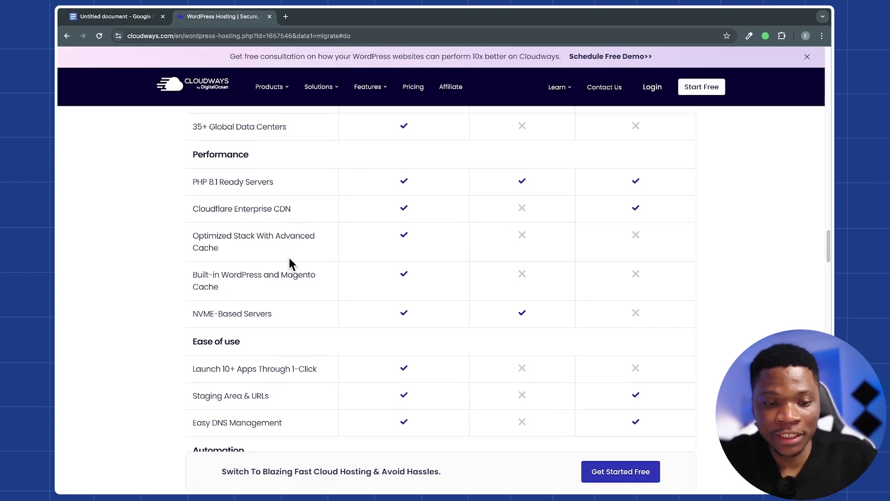
scroll(289, 258, down, 6)
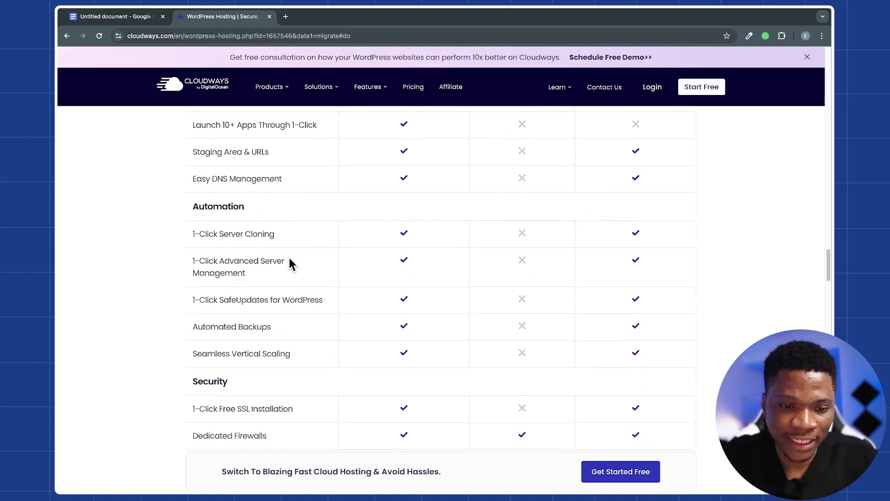
scroll(289, 259, down, 2)
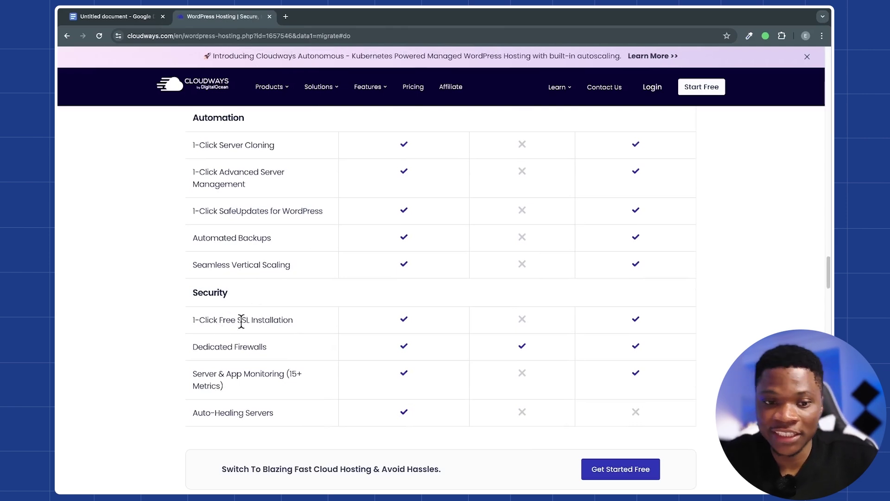
scroll(290, 310, down, 8)
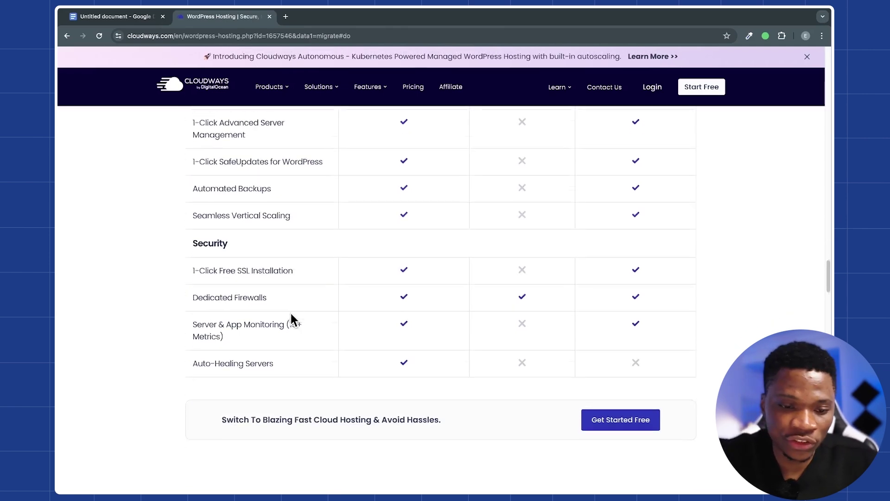
scroll(610, 329, up, 5)
scroll(610, 330, down, 3)
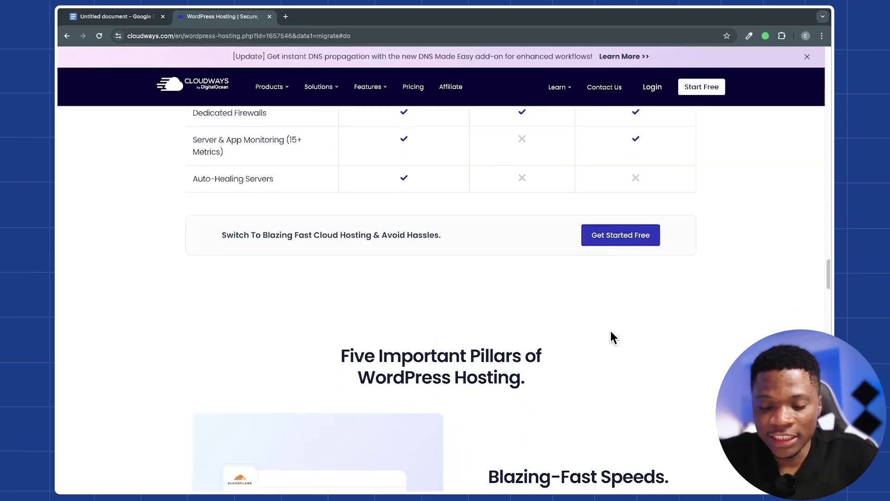
scroll(610, 331, down, 2)
scroll(611, 330, down, 1)
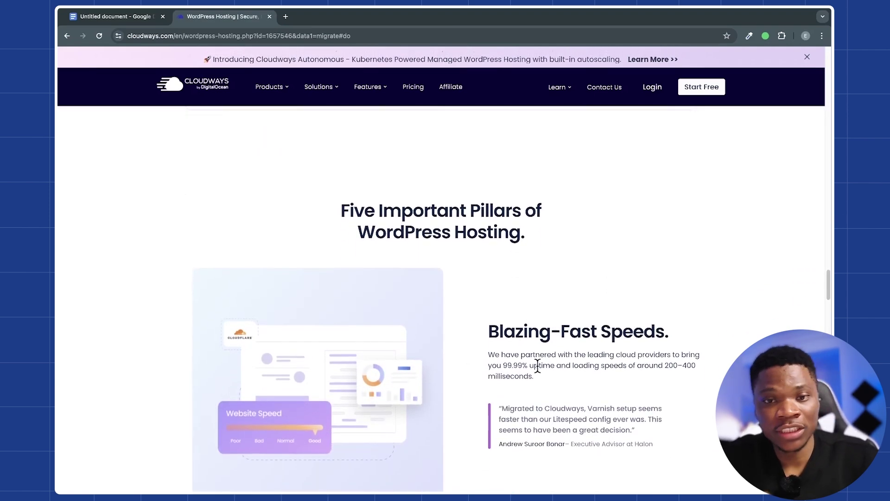
scroll(539, 367, down, 7)
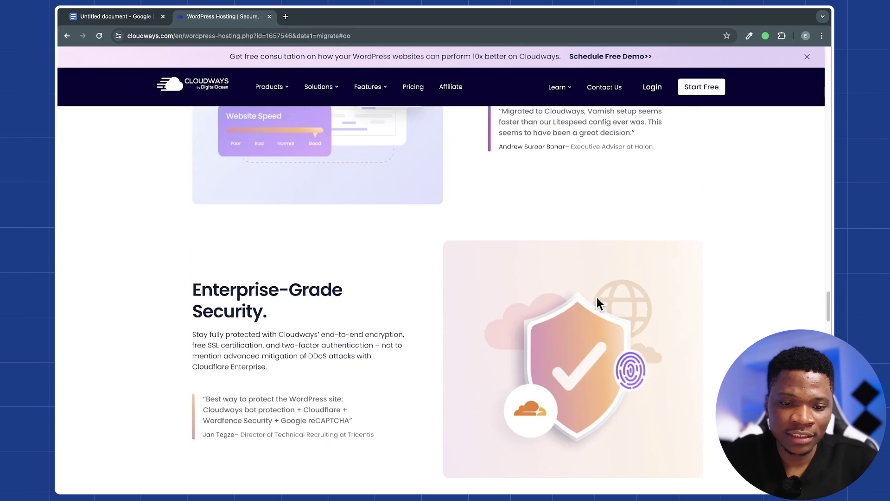
scroll(360, 344, down, 6)
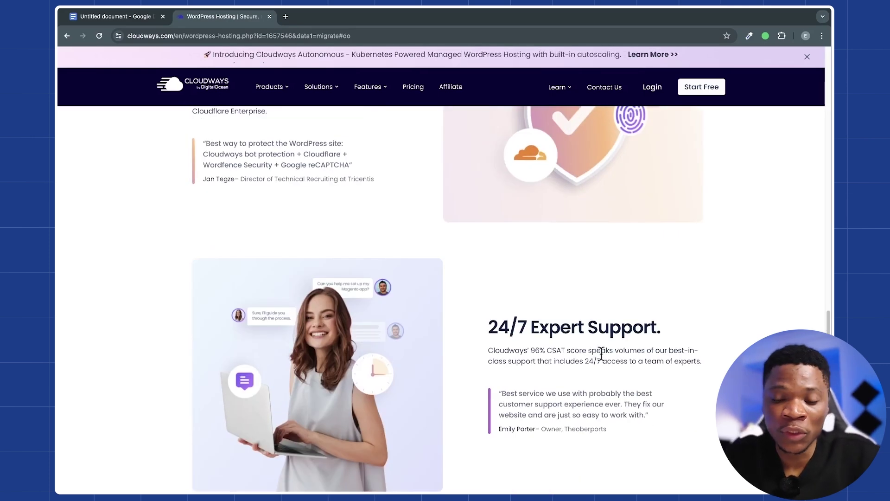
scroll(601, 353, down, 6)
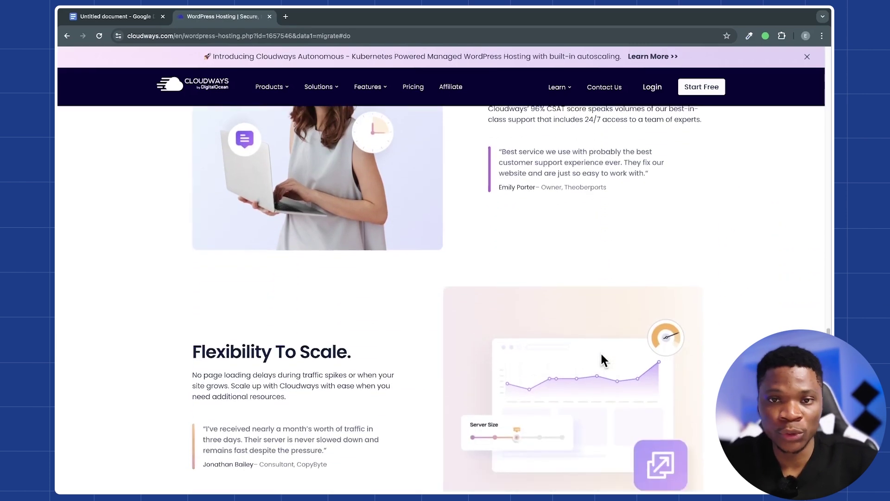
scroll(601, 360, down, 3)
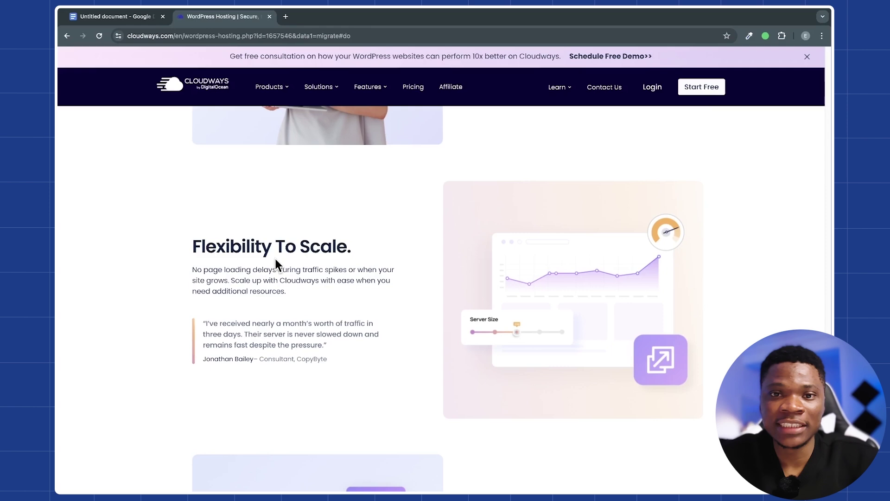
scroll(274, 258, down, 1)
scroll(346, 326, down, 1)
scroll(431, 436, down, 4)
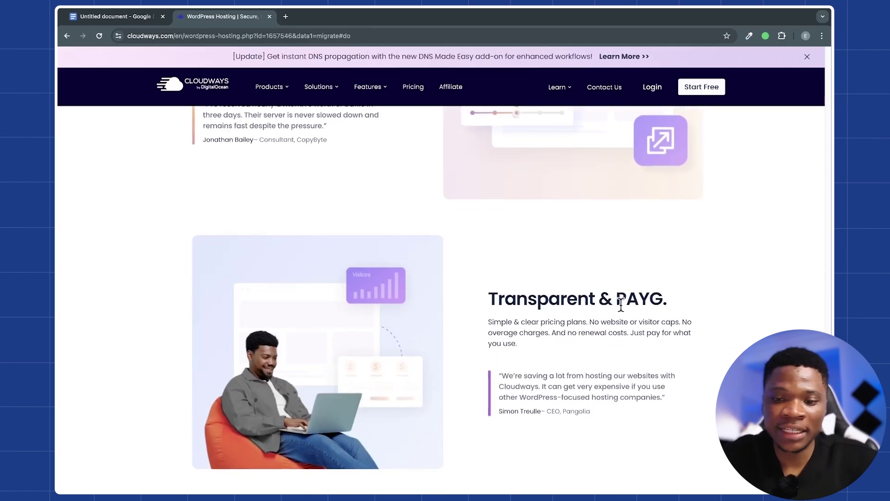
scroll(642, 286, down, 20)
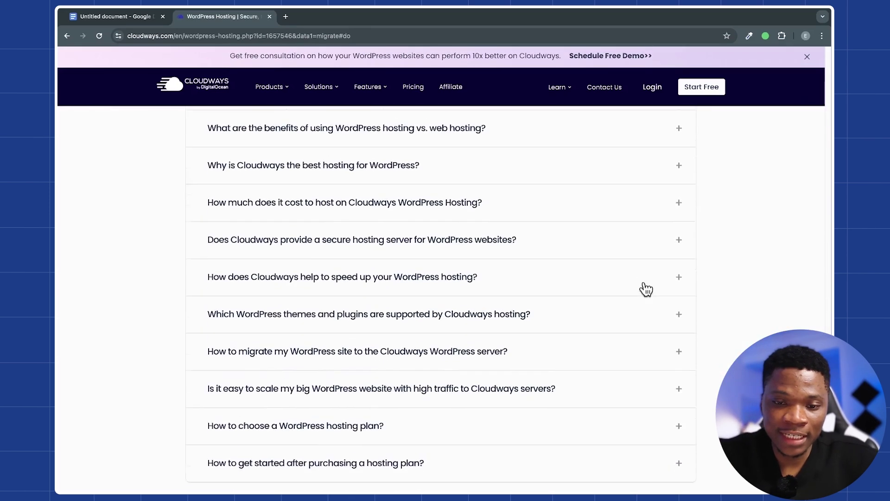
scroll(646, 287, up, 20)
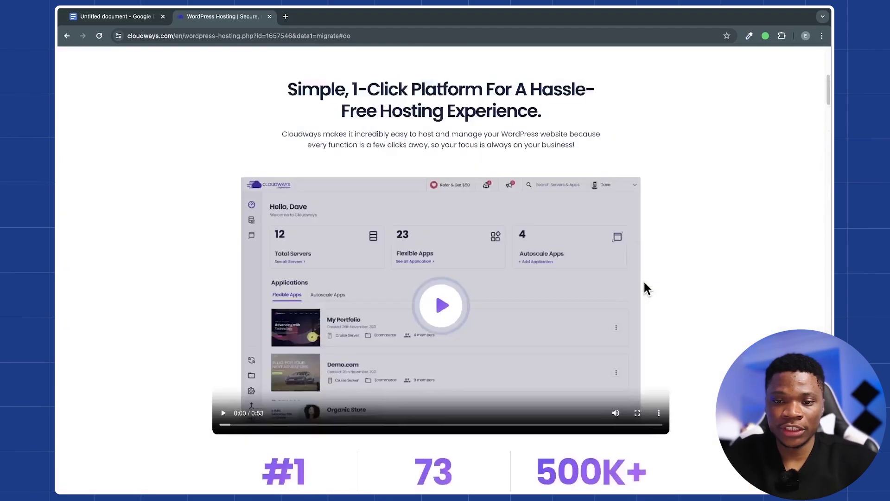
key(alt+Left)
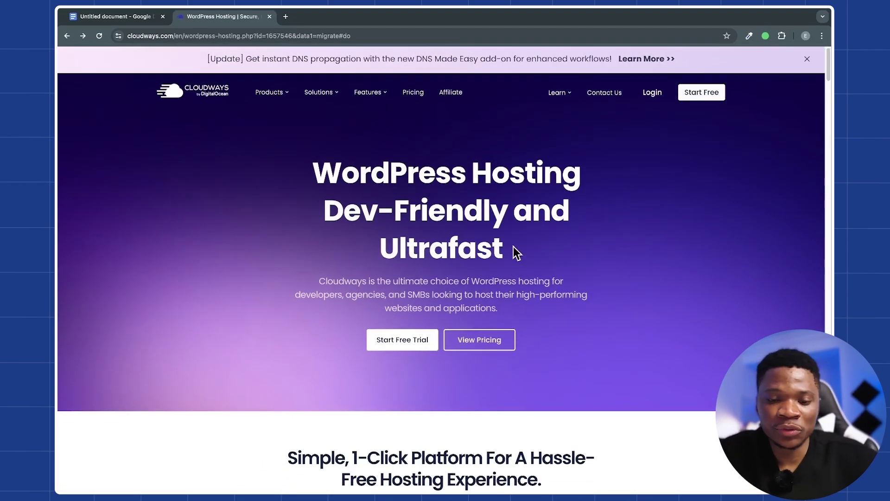
Step: Start the Cloudways free trial and sign up with a Google account
click(403, 341)
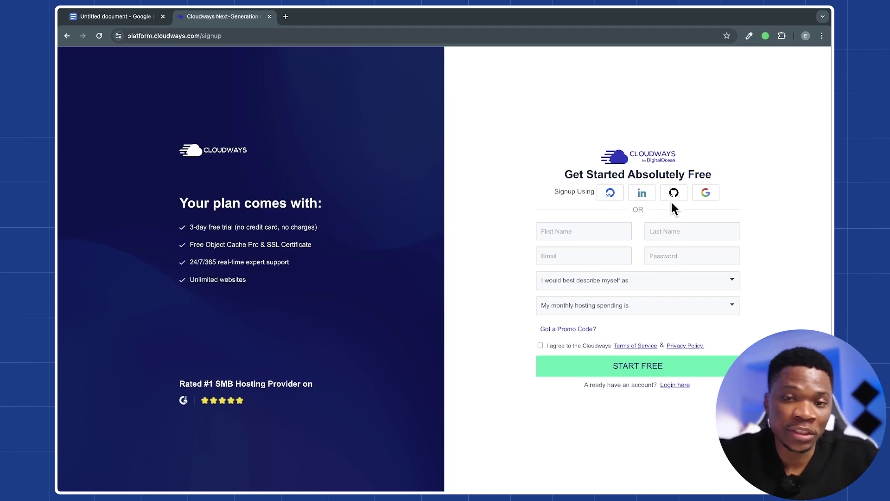
click(706, 195)
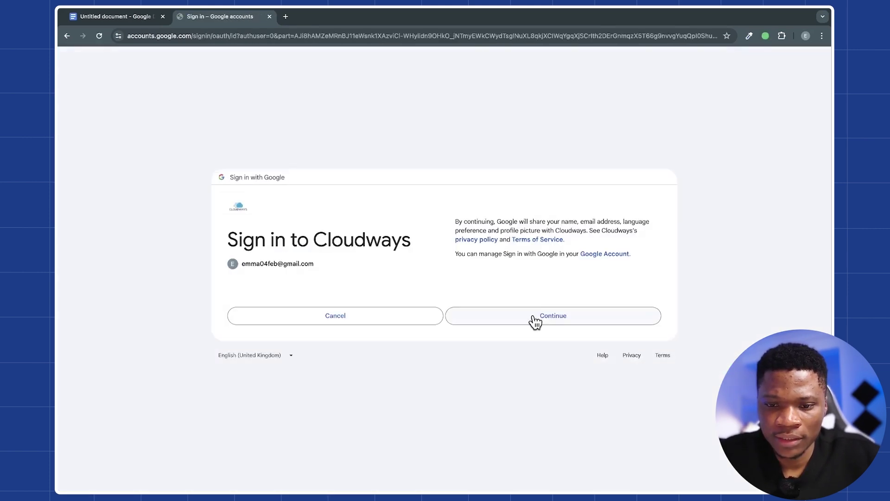
click(536, 320)
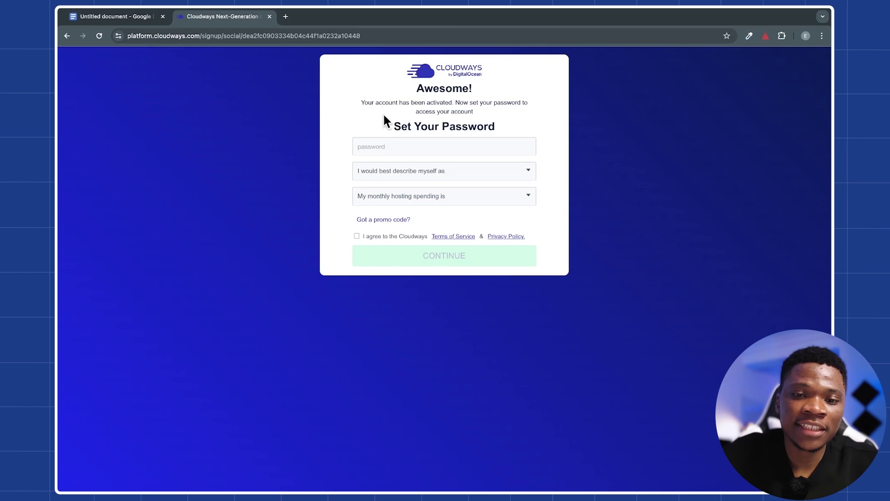
Step: Enter the account password, role Freelance Developer/Designer, and monthly spending $50 - $250 (USD)
click(425, 147)
key(ctrl+v)
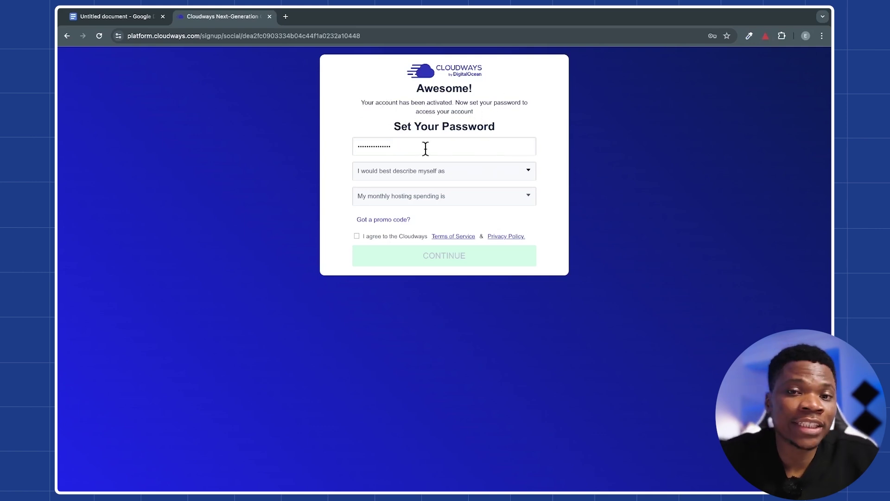
click(420, 178)
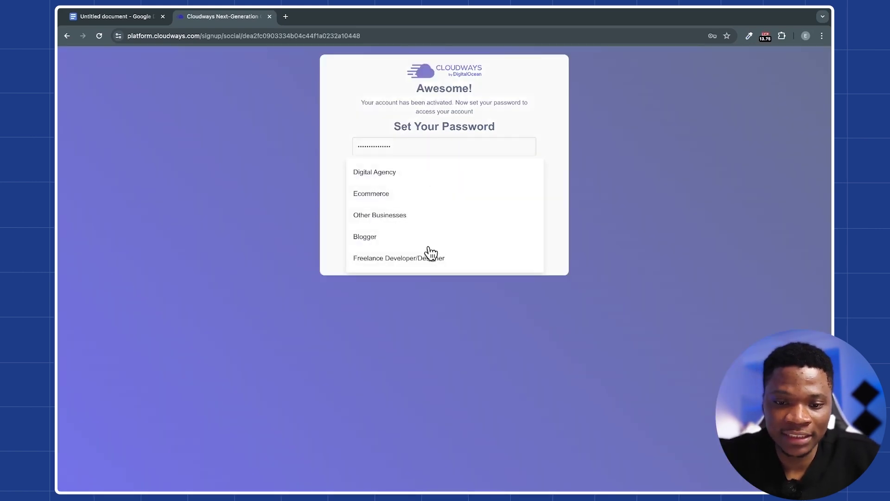
click(411, 262)
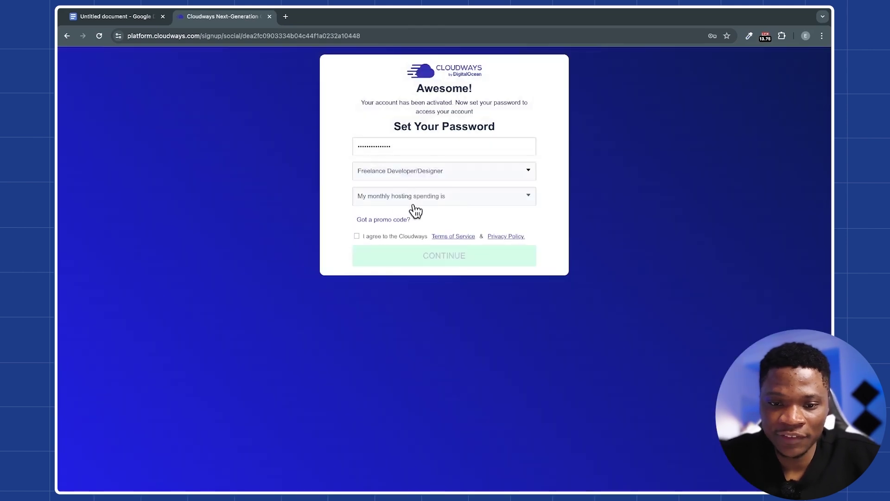
click(404, 203)
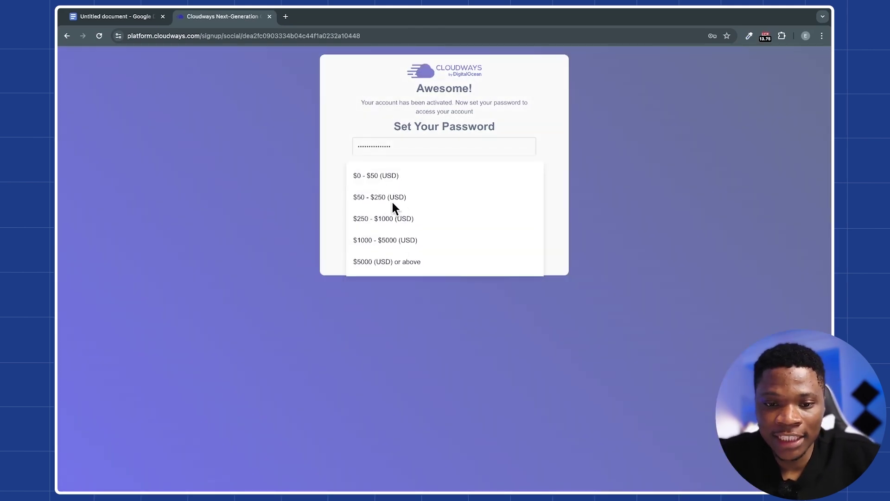
click(389, 196)
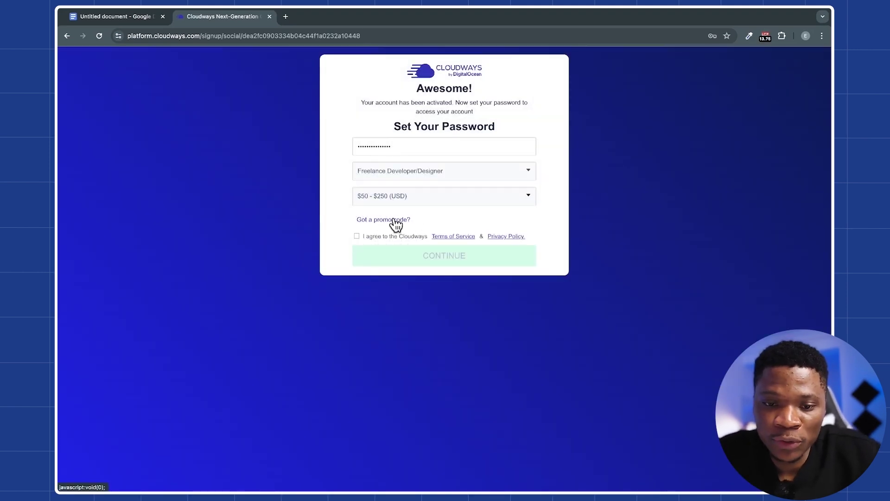
Step: Reveal the promo code box and copy the code EMMANUE20 from the Google Docs notes
click(392, 221)
click(137, 19)
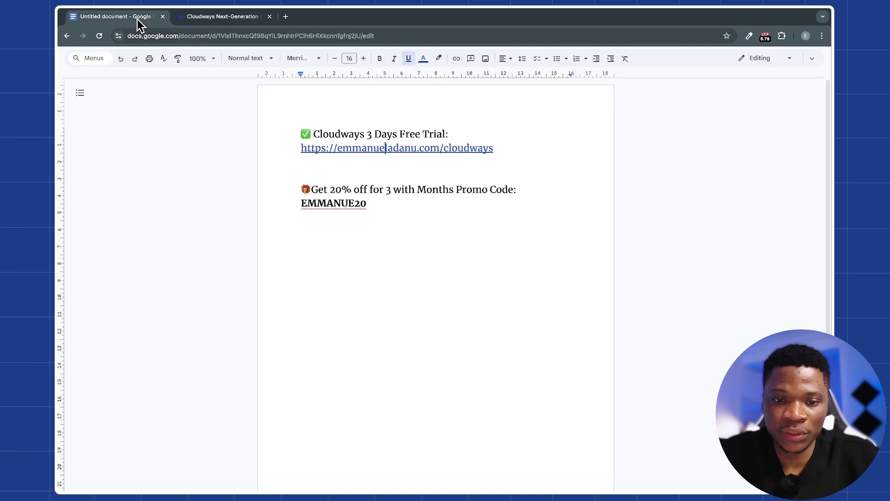
click(303, 204)
drag(302, 204, 367, 204)
key(ctrl+c)
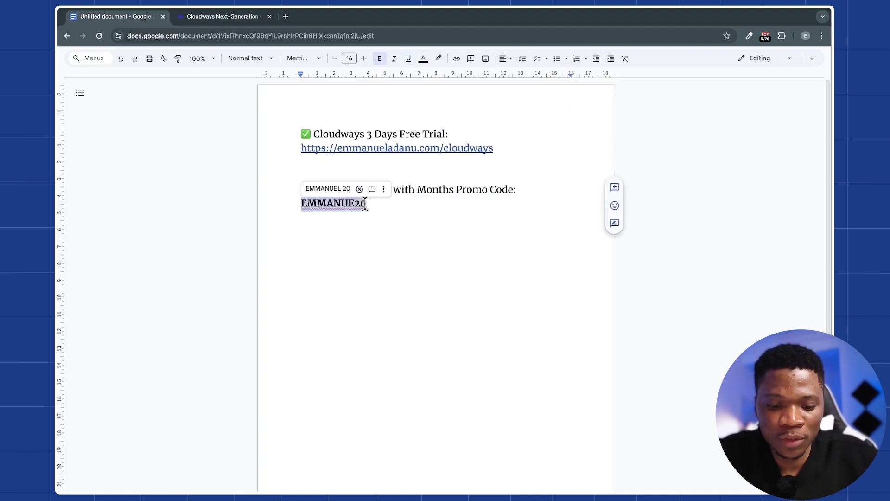
click(226, 18)
Step: Paste promo code EMMANUE20, agree to the Terms, and submit the signup form
key(ctrl+v)
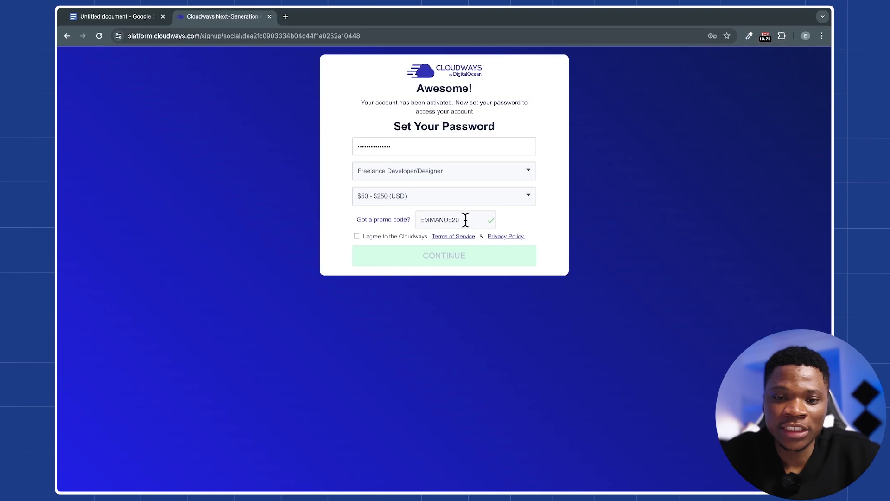
click(357, 236)
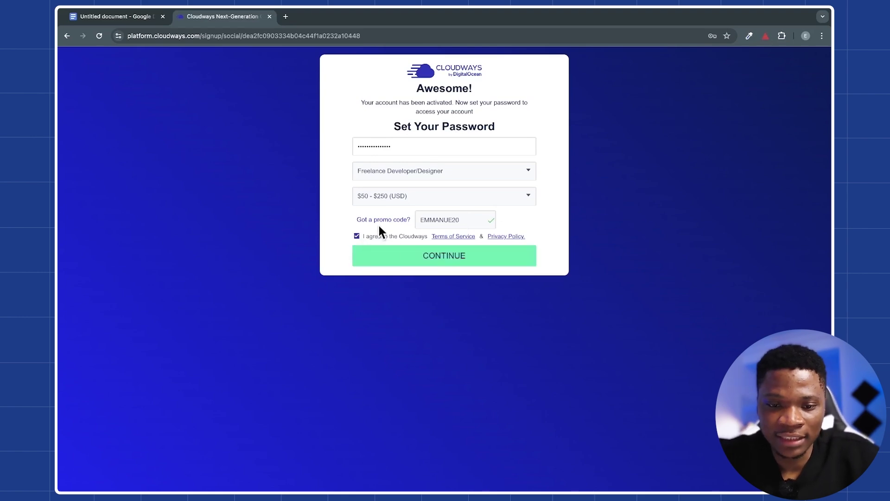
click(441, 256)
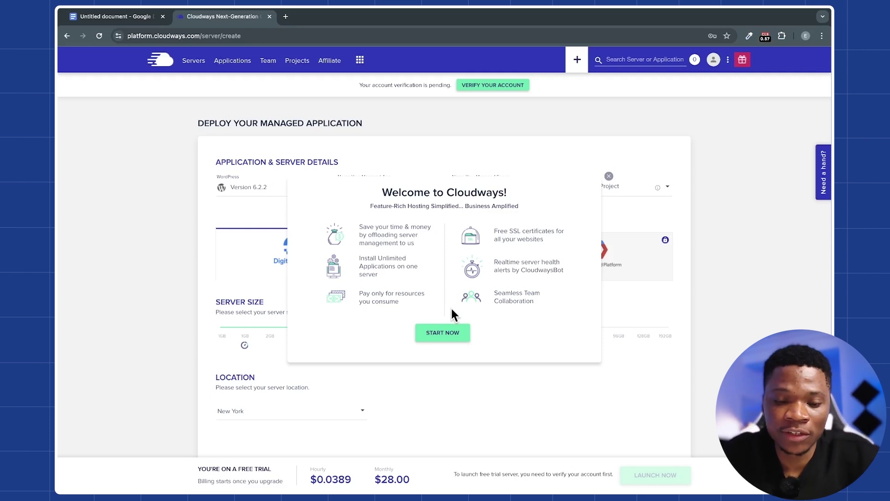
Step: Dismiss the Welcome dialog and begin account verification from the top banner
click(443, 333)
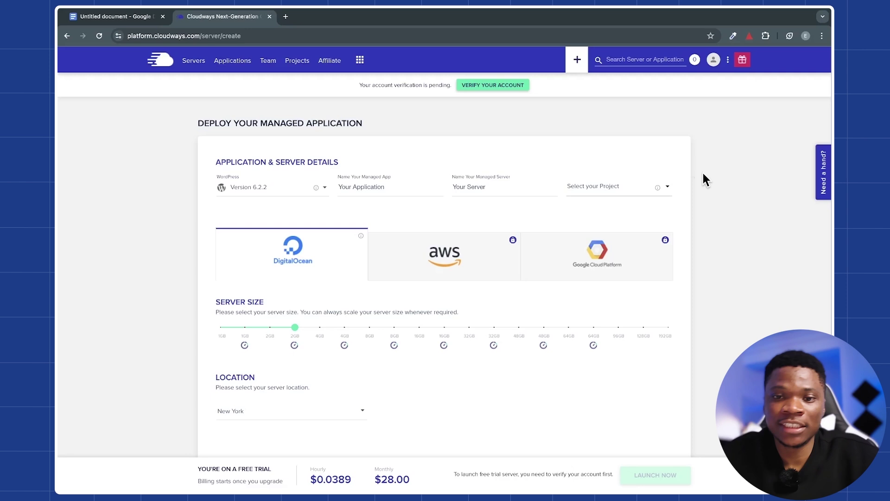
click(490, 86)
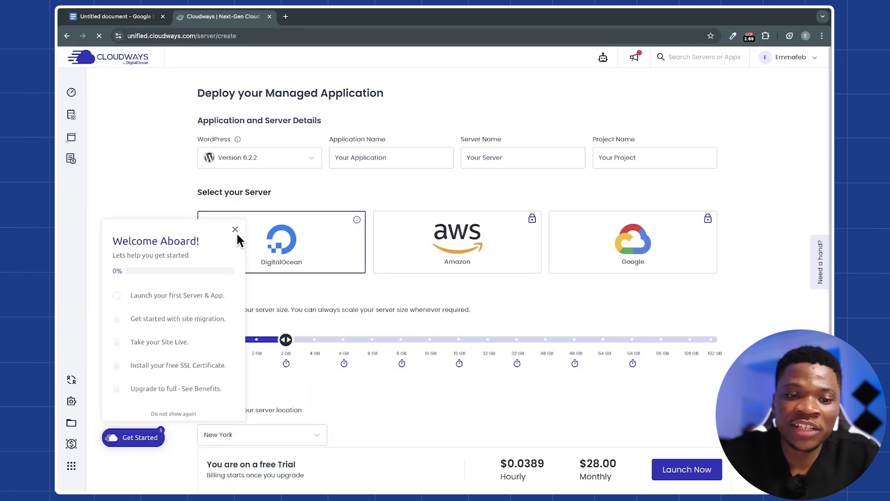
Step: Close the welcome panel and keep WordPress Version 6.2.2 as the application version
click(235, 231)
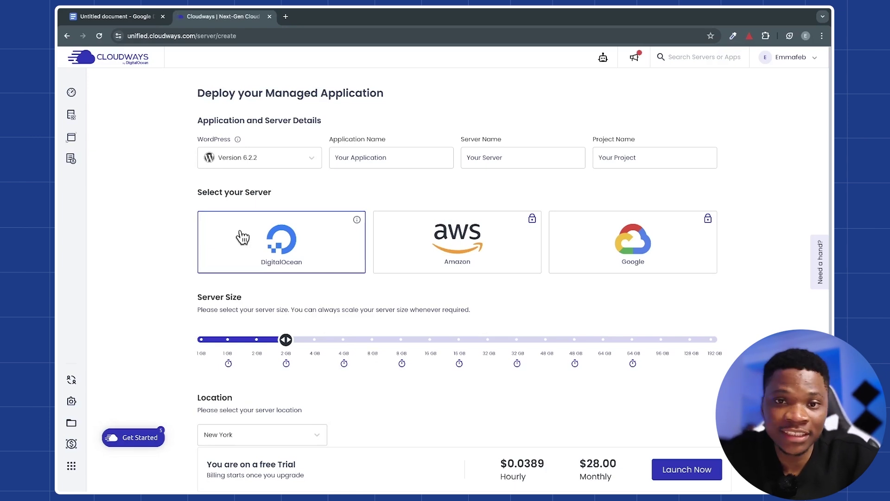
click(248, 158)
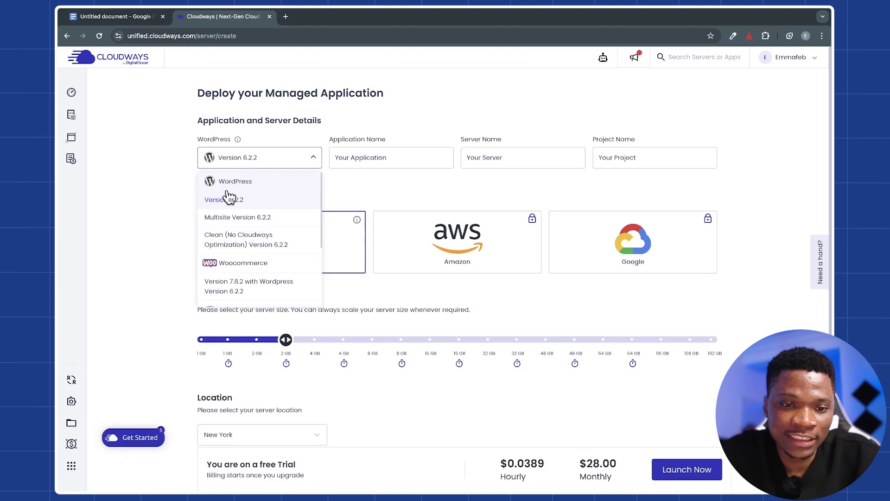
click(288, 153)
click(288, 153)
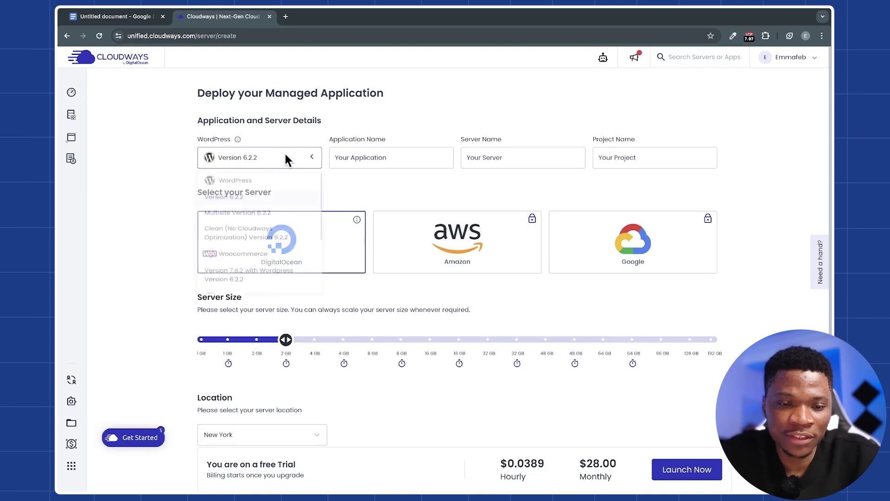
scroll(274, 224, down, 1)
scroll(274, 227, down, 4)
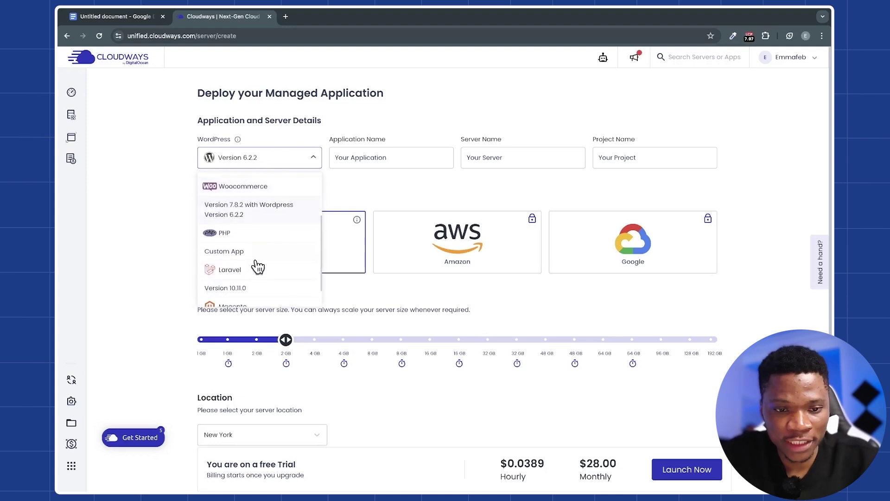
scroll(234, 227, up, 5)
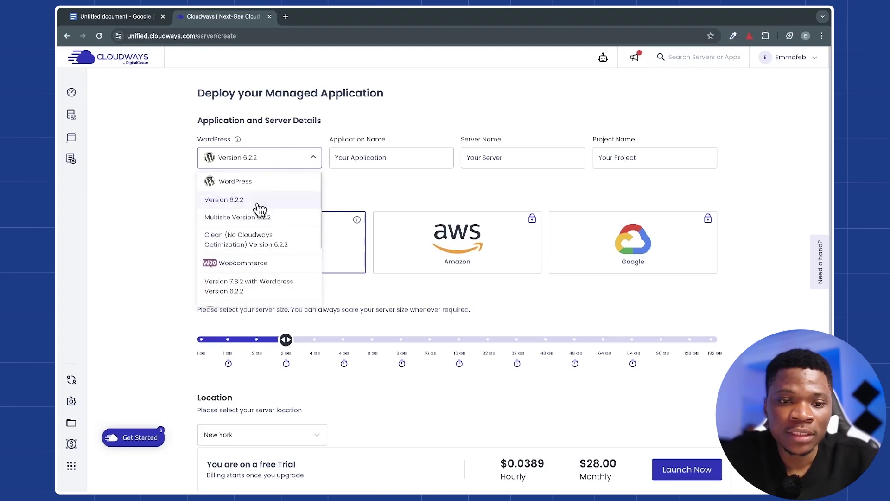
click(251, 201)
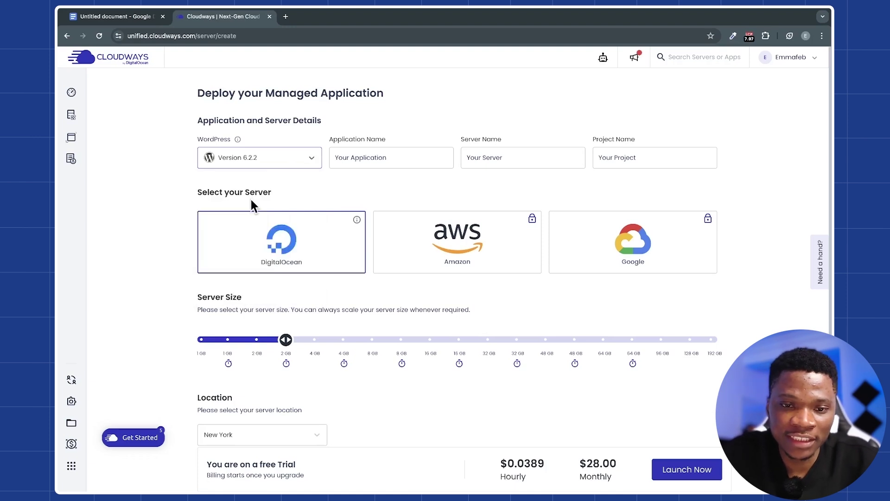
Step: Name the application 'Course Website', the server 'WP Server', and enter the owner's name as project
click(333, 157)
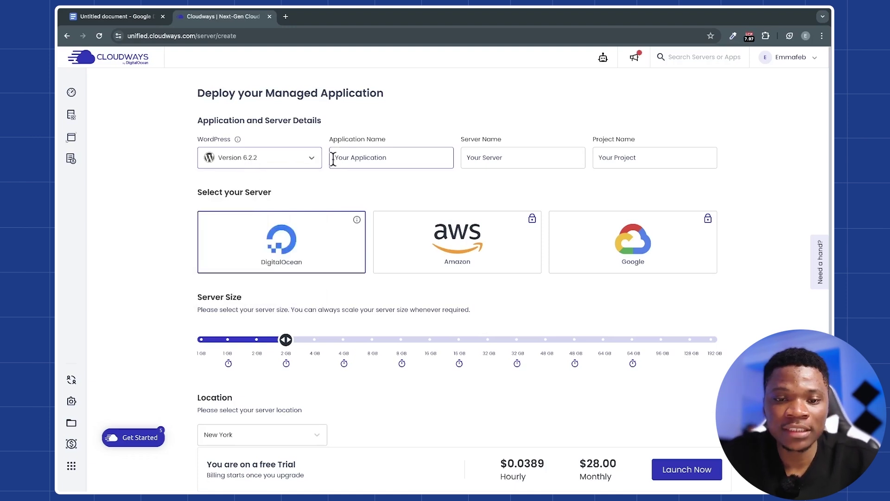
triple_click(369, 157)
text(Cou)
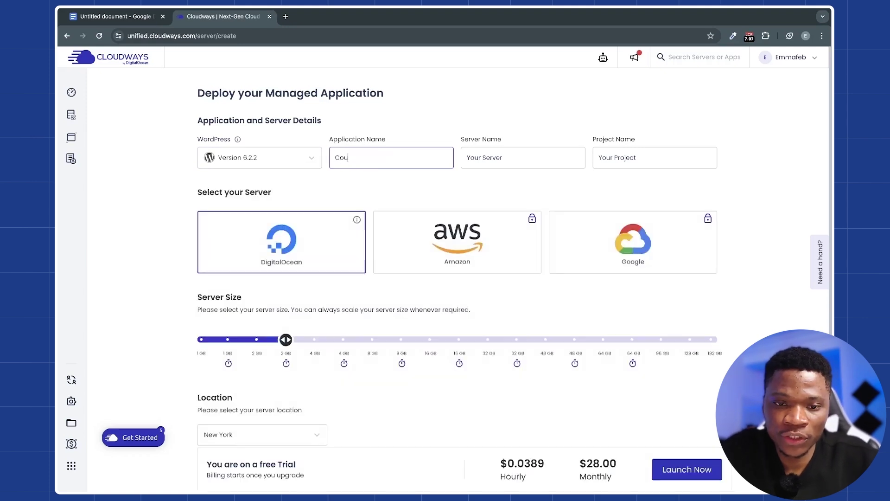
text(rse Website)
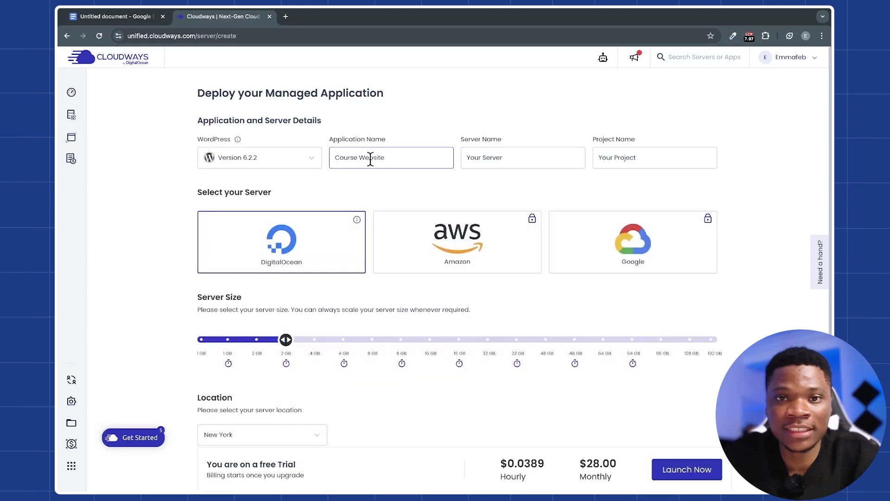
click(483, 161)
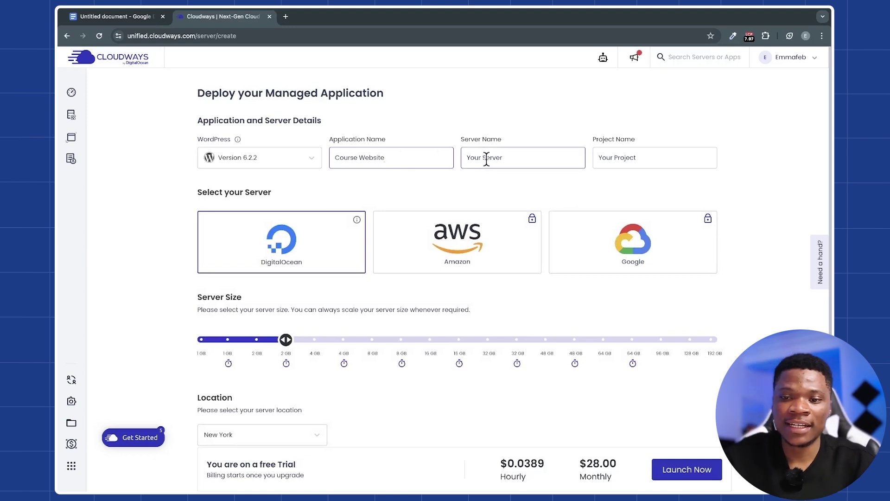
triple_click(486, 158)
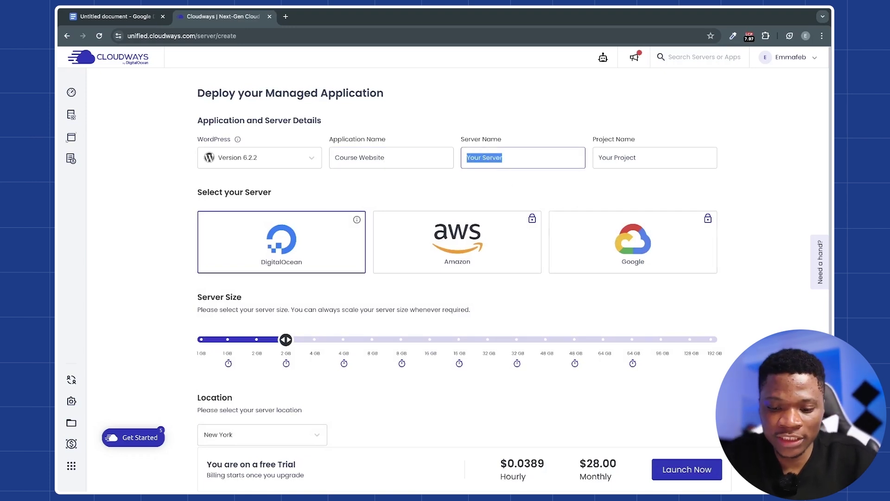
text(WP Ser)
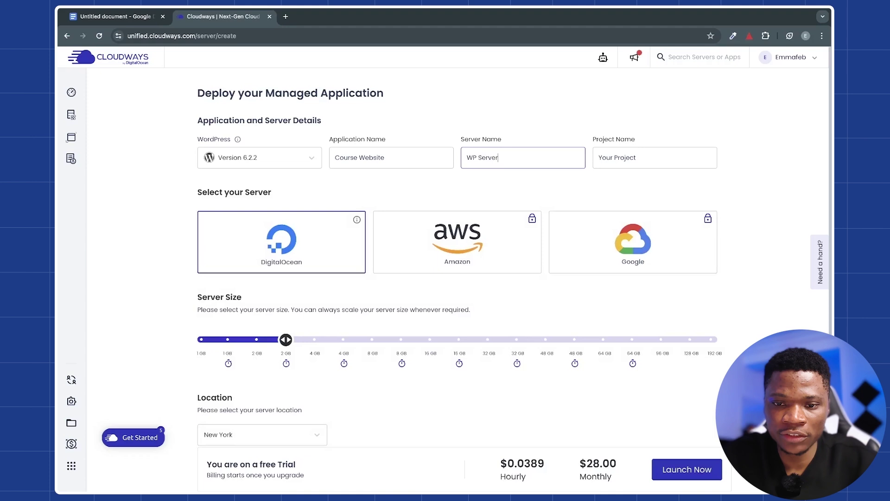
drag(635, 155, 592, 153)
text(Emm)
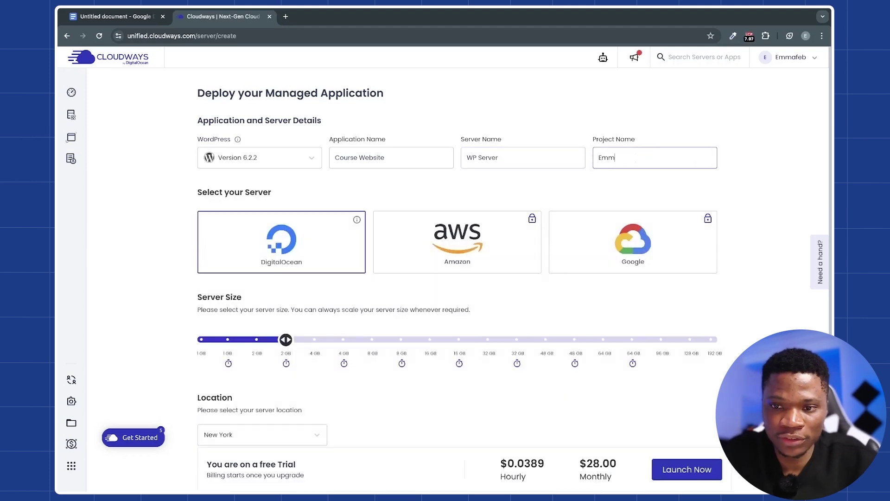
text(anuel Adan)
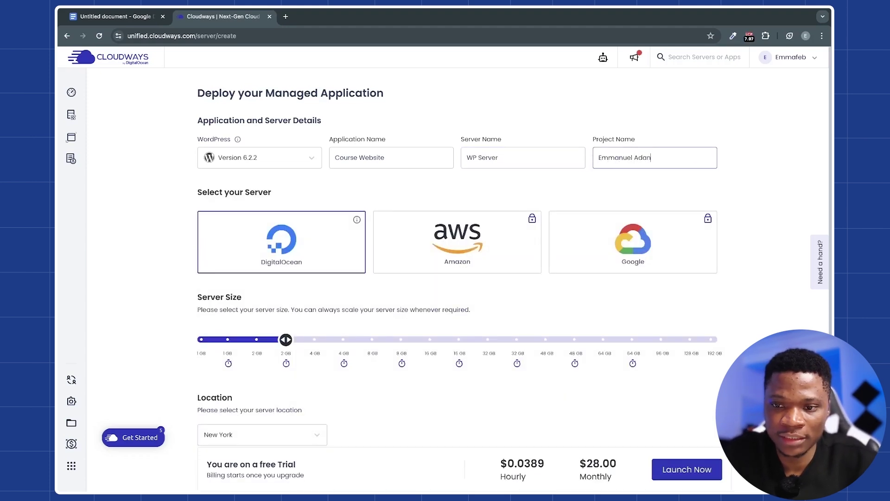
text(u)
scroll(368, 233, down, 1)
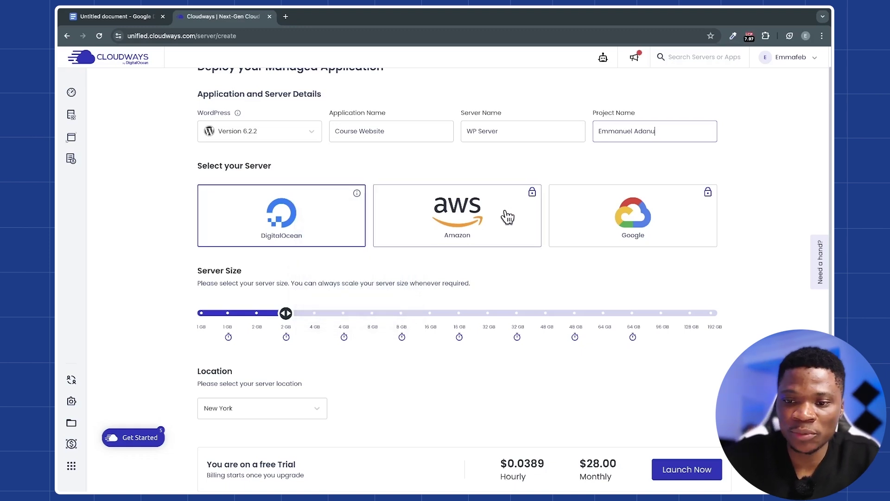
click(461, 224)
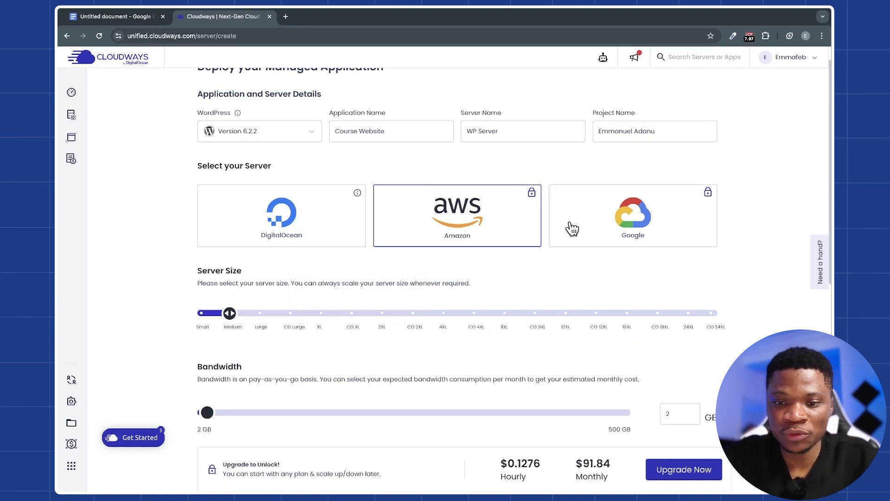
click(572, 229)
click(292, 225)
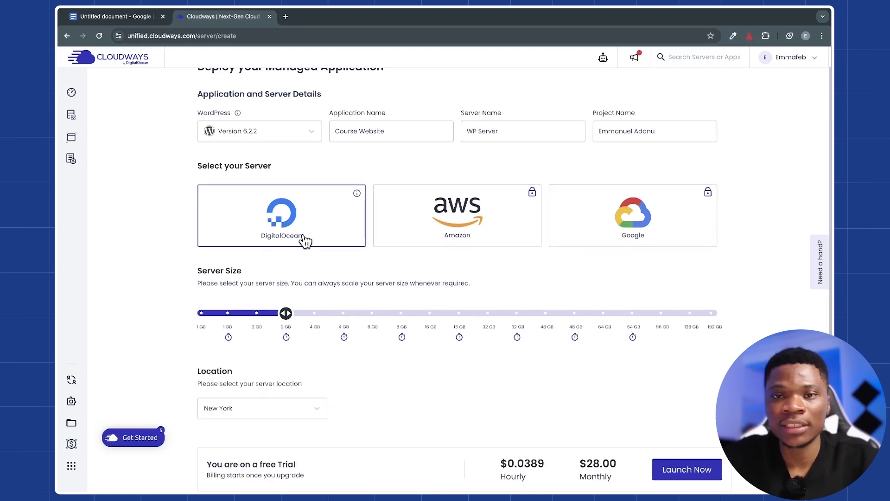
scroll(341, 265, down, 2)
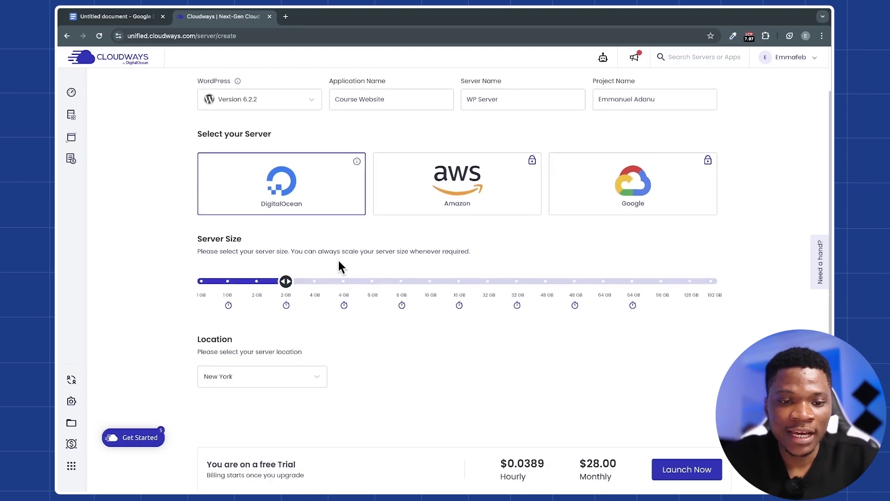
scroll(338, 262, down, 1)
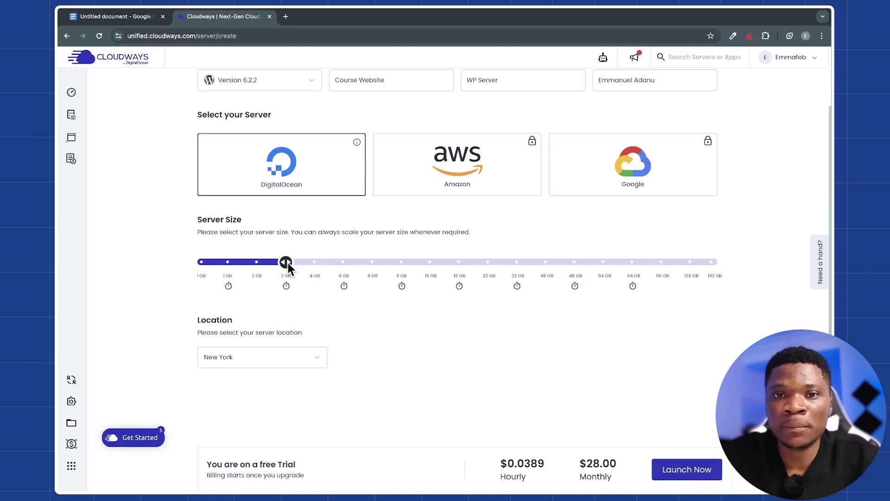
mouse_move(285, 262)
mouse_down()
mouse_move(412, 265)
mouse_move(292, 265)
mouse_up()
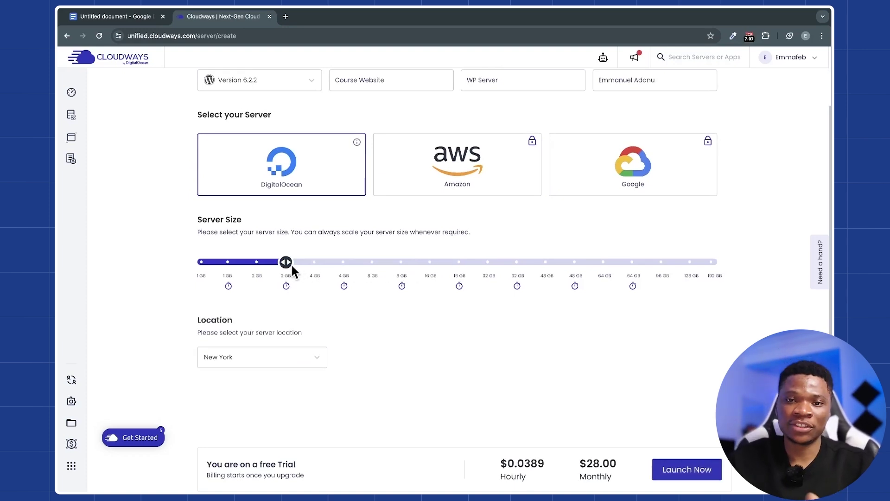
mouse_move(291, 266)
mouse_down()
mouse_move(379, 258)
mouse_move(291, 264)
mouse_up()
scroll(330, 315, down, 1)
click(276, 295)
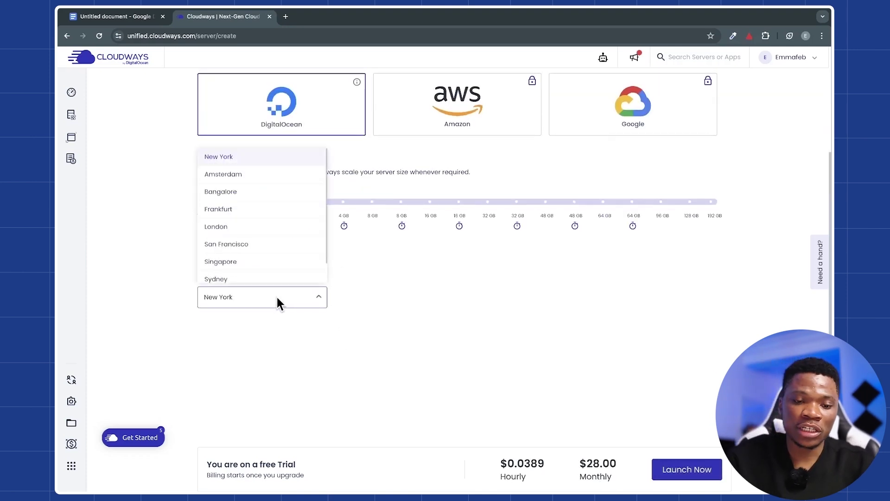
scroll(278, 252, down, 1)
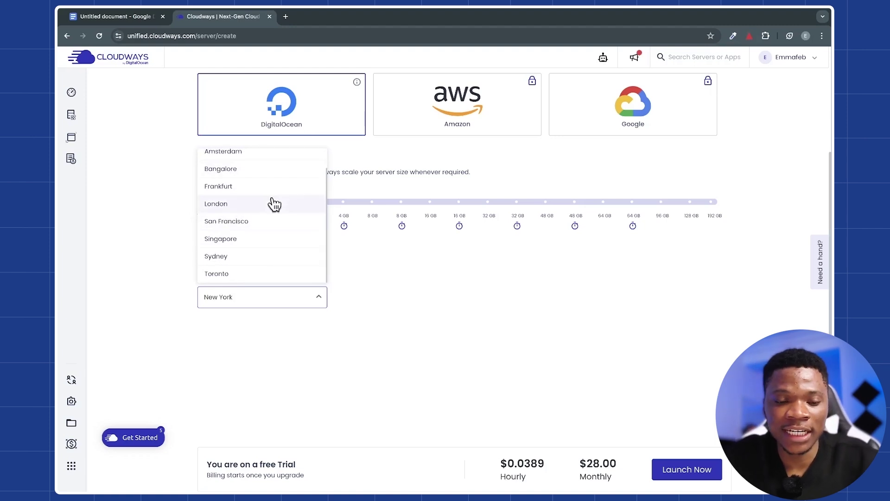
scroll(274, 204, up, 1)
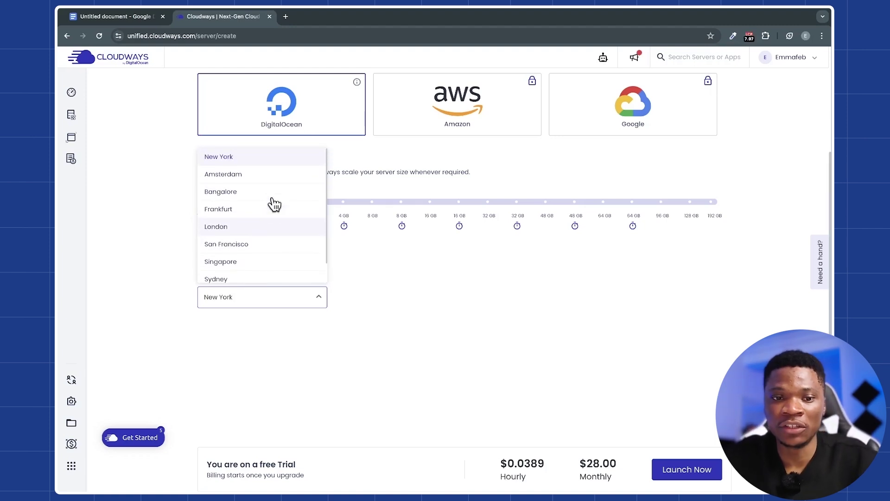
Step: Launch WP Server in New York, preview the Course Website site, then open its application details
click(686, 478)
click(684, 475)
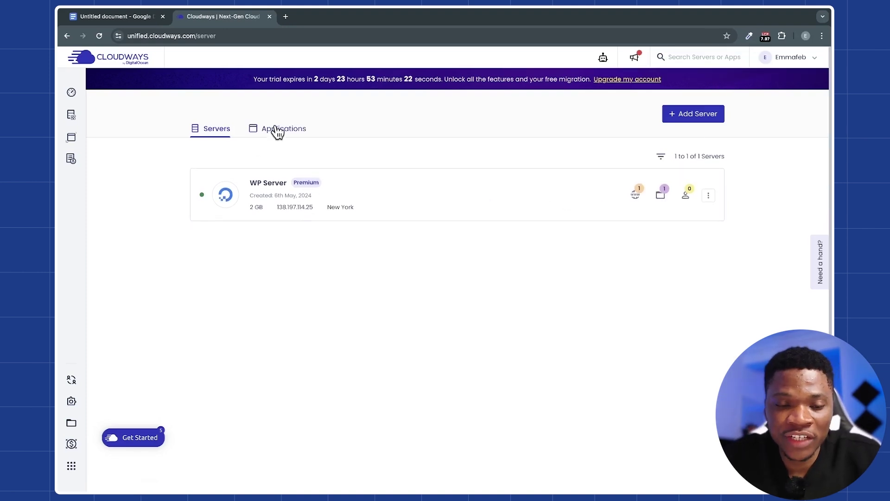
click(277, 131)
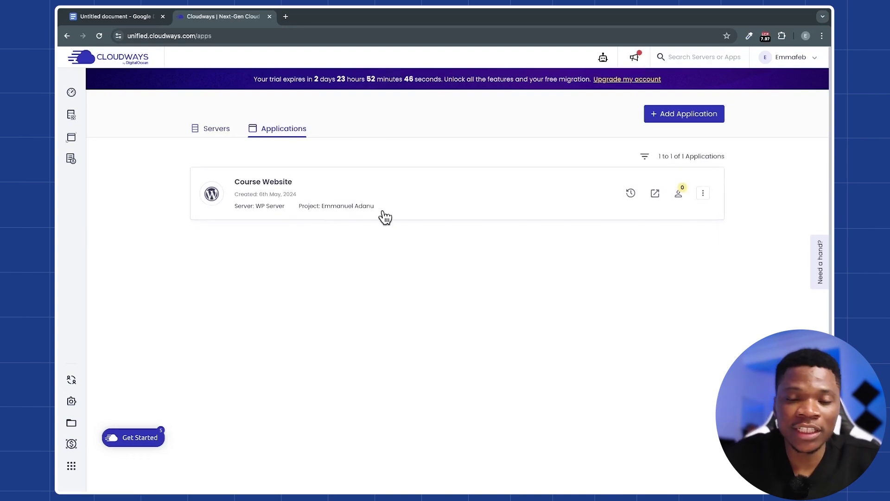
click(655, 195)
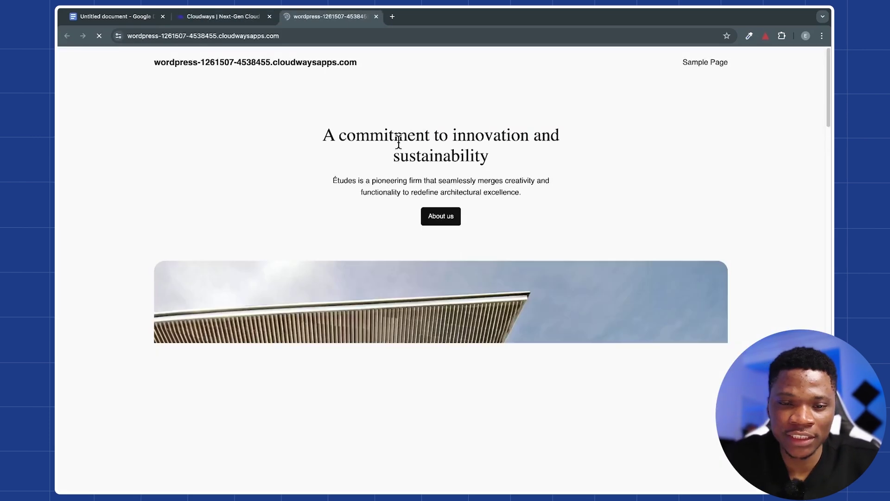
scroll(492, 394, down, 2)
click(238, 18)
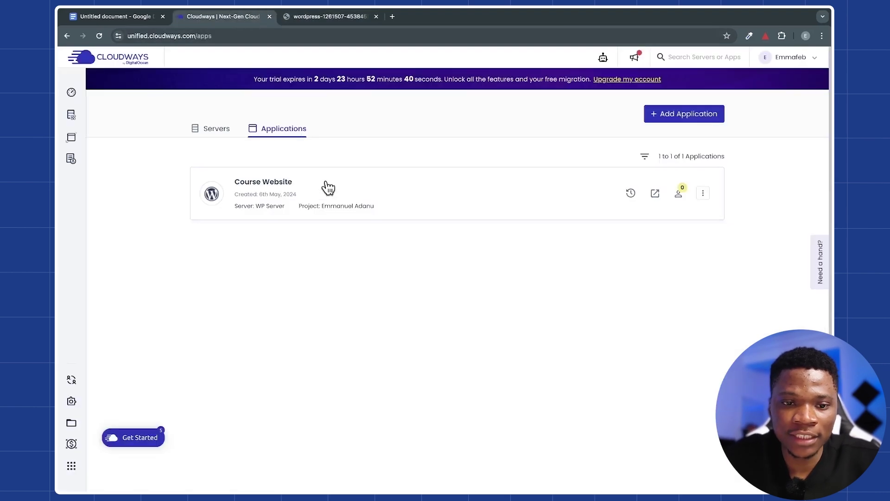
click(326, 187)
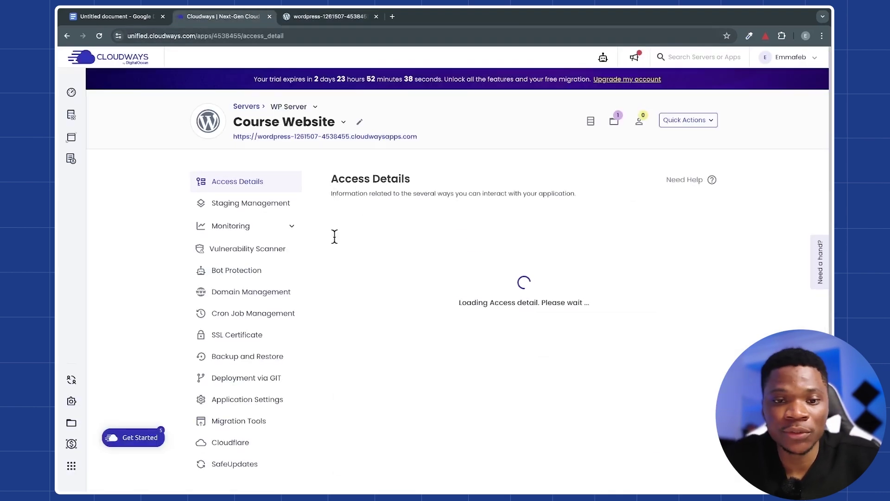
scroll(475, 271, down, 2)
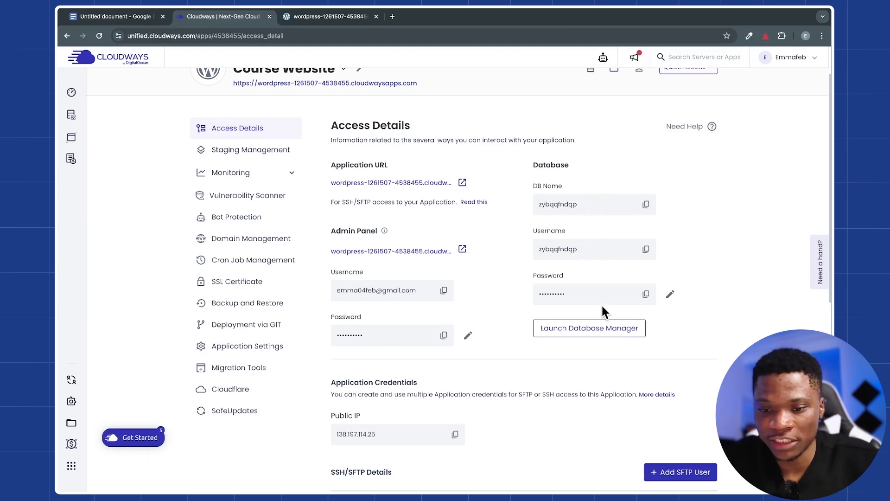
scroll(602, 306, down, 4)
scroll(607, 287, up, 3)
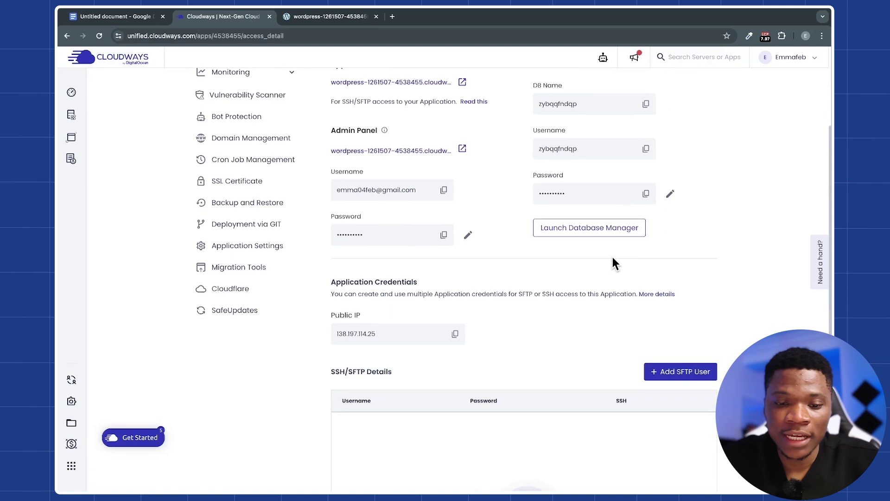
scroll(612, 263, down, 2)
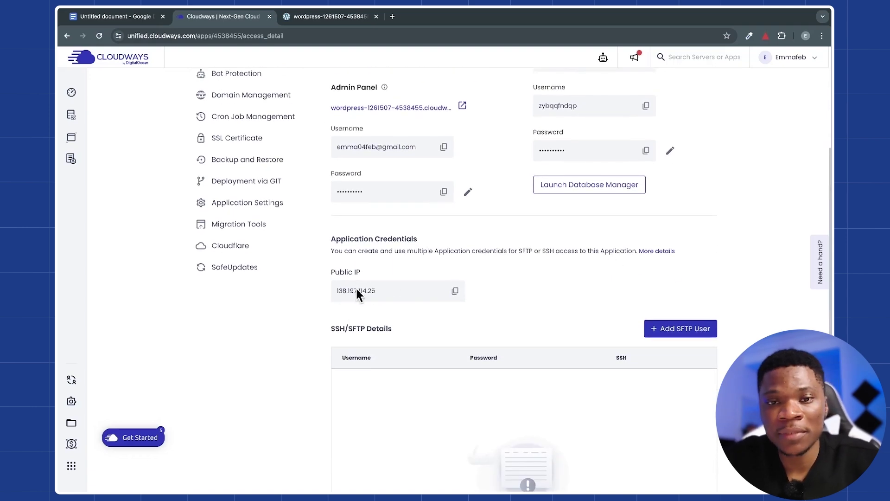
scroll(436, 278, up, 3)
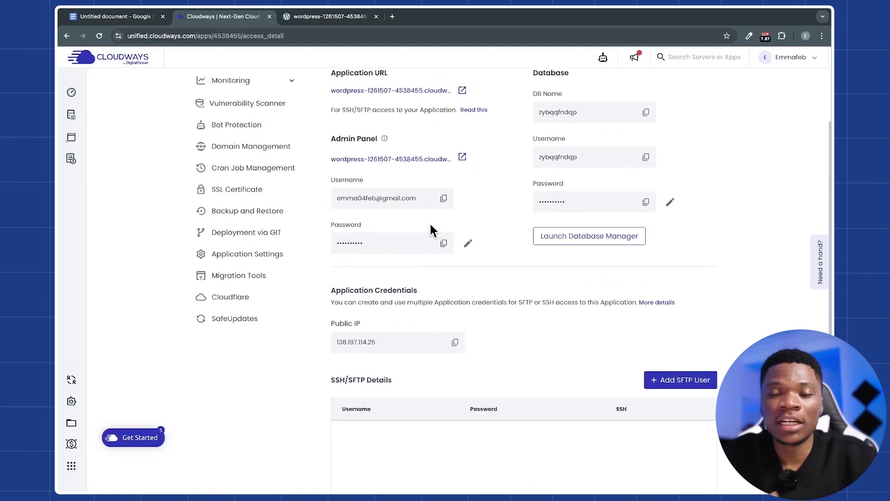
scroll(430, 225, up, 2)
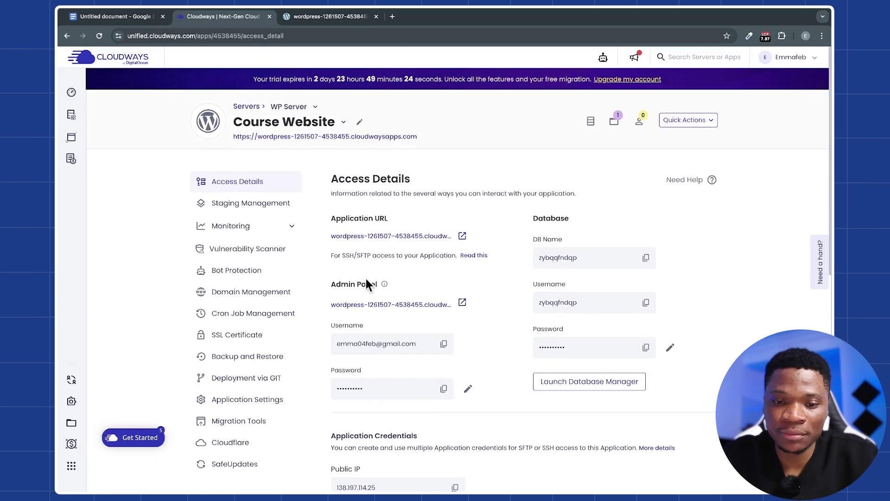
Step: Open the site in a new tab and load its /wp-admin login page
click(462, 303)
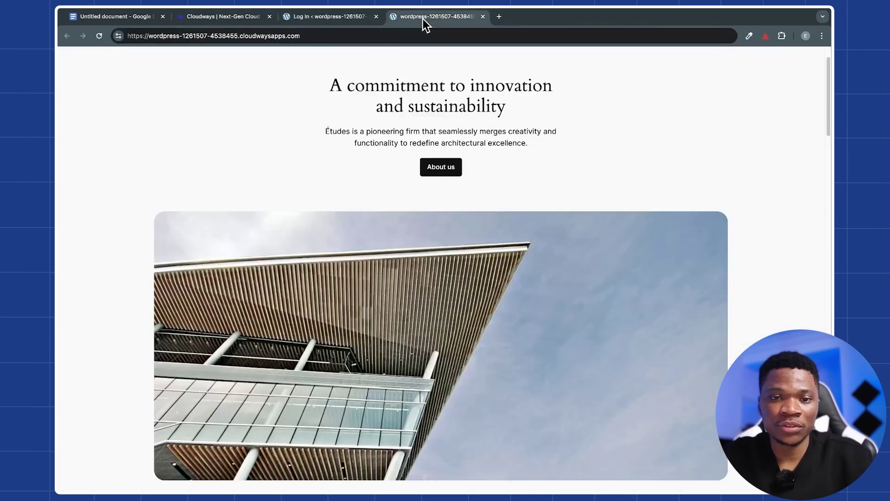
click(360, 36)
click(360, 36)
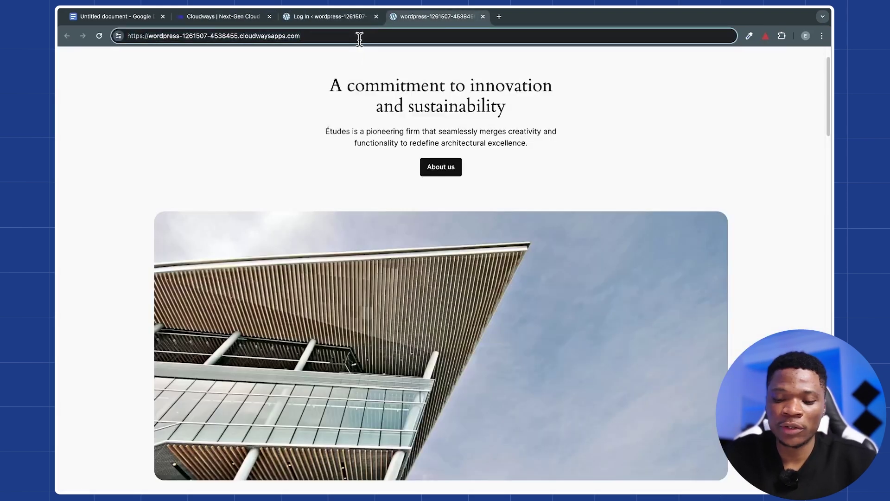
text(/wp-a)
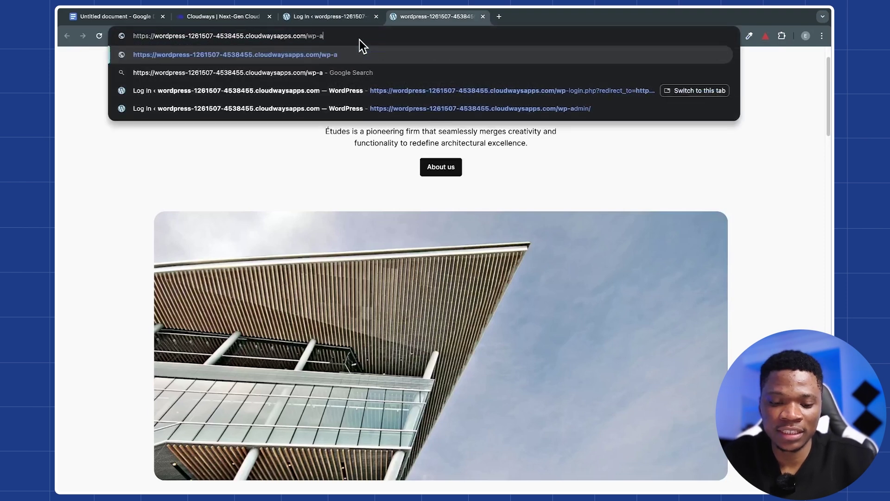
text(dmin)
key(Return)
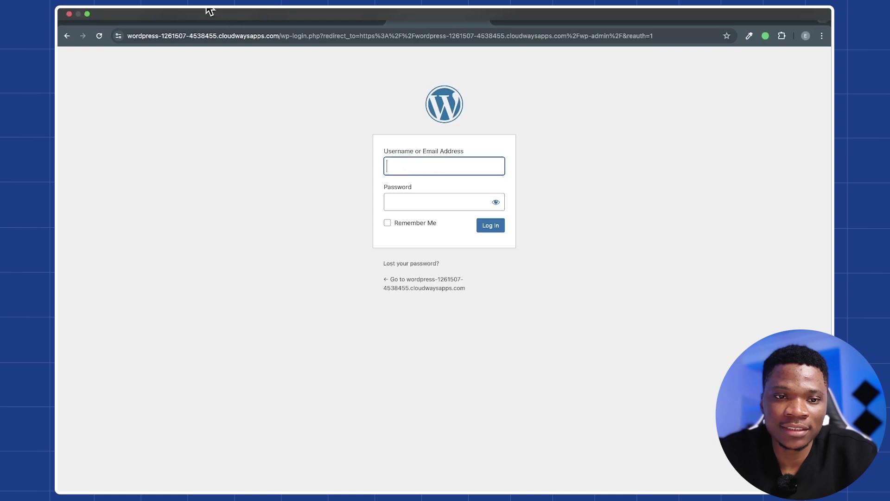
Step: Copy the admin username from Cloudways Access Details into the WordPress login form
click(221, 16)
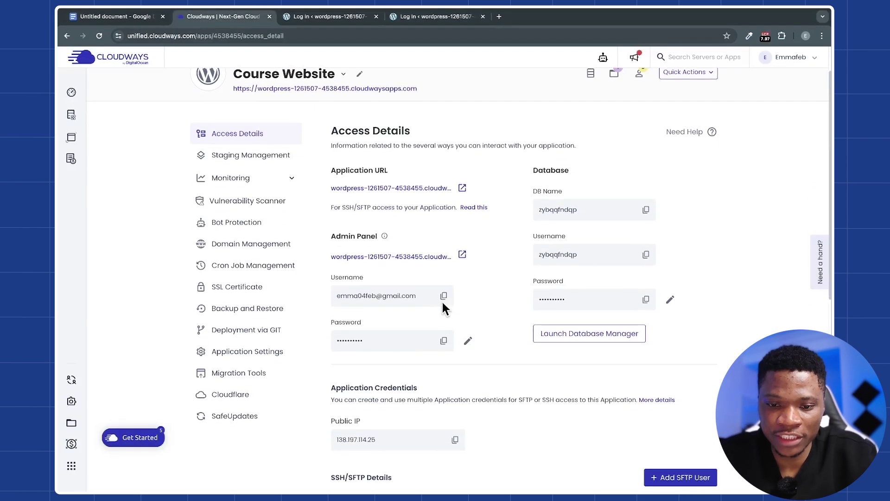
click(444, 296)
click(427, 15)
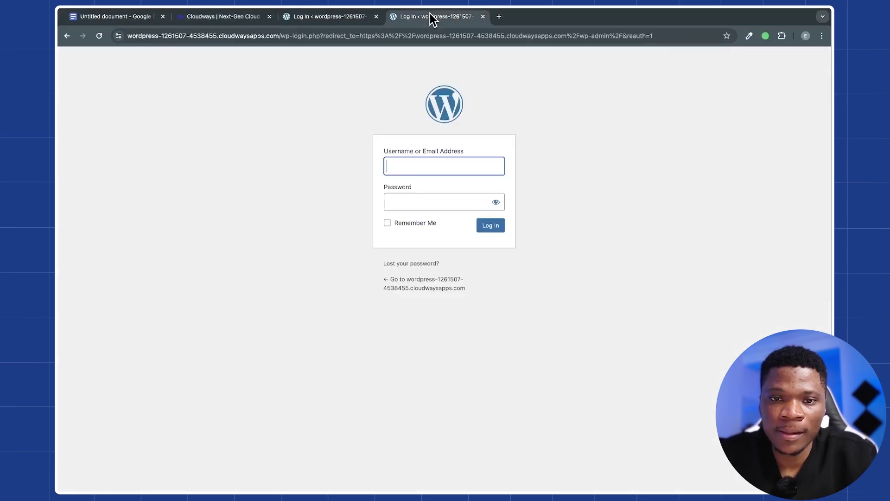
key(ctrl+v)
Step: Copy the admin password from Access Details into the Password field and log in
click(232, 22)
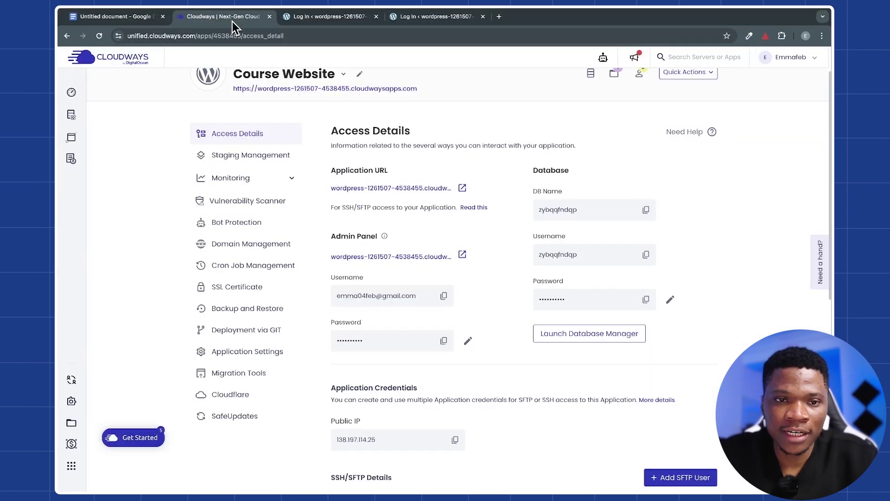
click(444, 340)
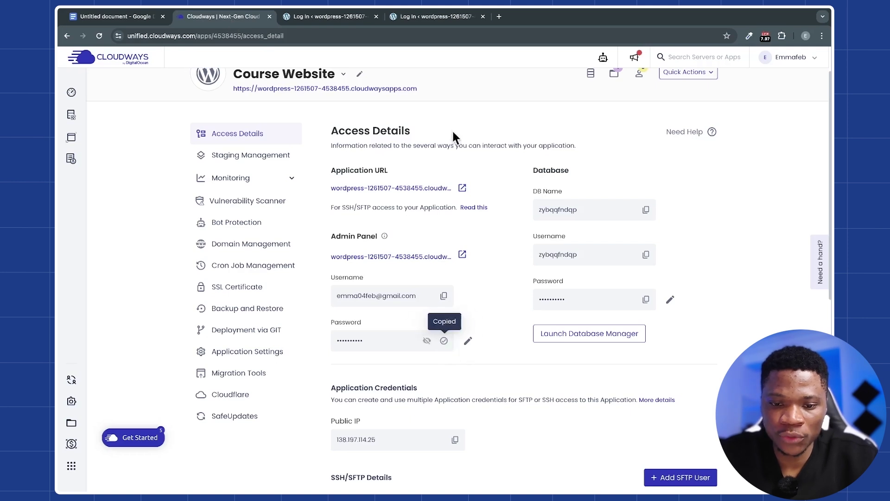
click(425, 18)
click(419, 202)
key(ctrl+v)
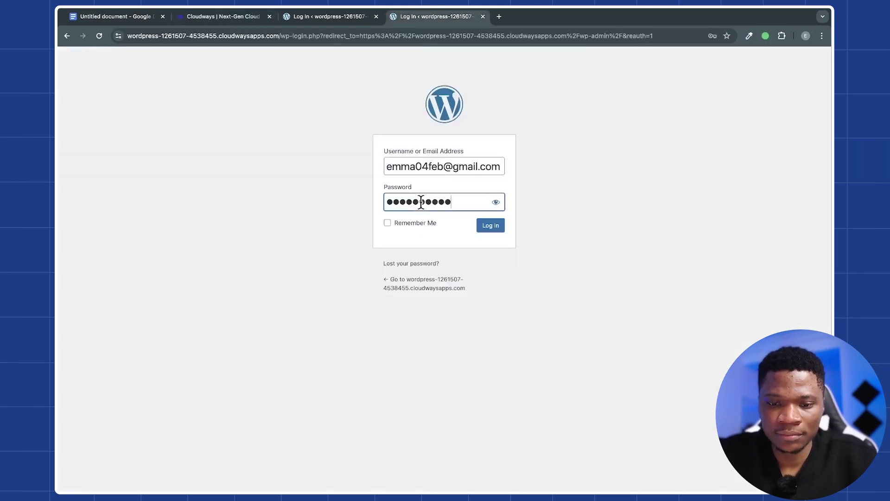
click(493, 228)
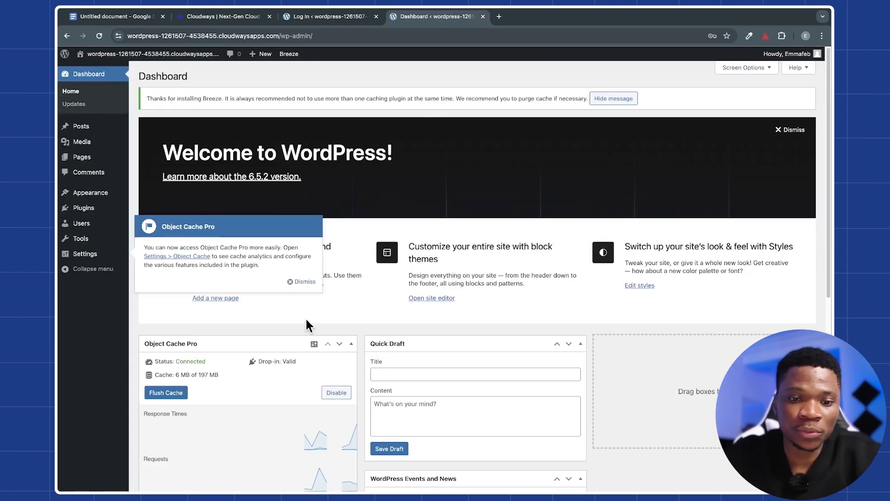
Step: Dismiss the Object Cache Pro notice to reveal the Mastering WordPress dashboard
click(302, 282)
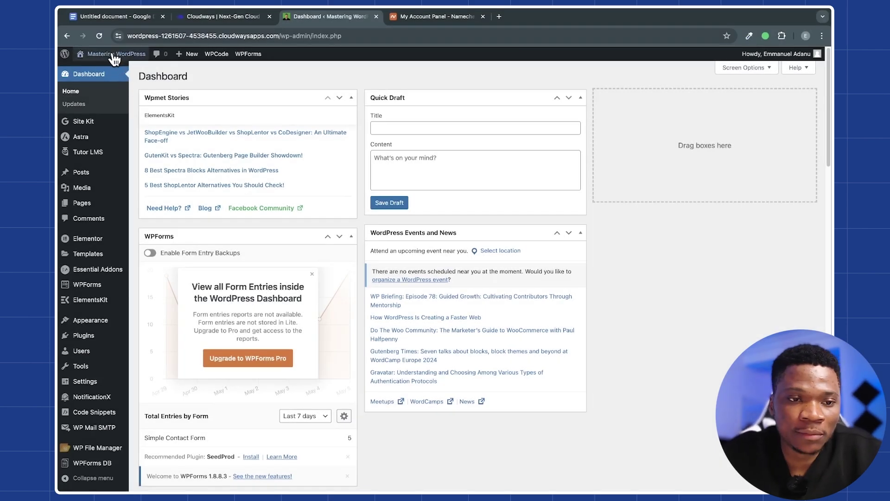
Step: Open the Mastering WordPress front page in a new tab, reload it, and check its https cloudwaysapps address
right_click(94, 61)
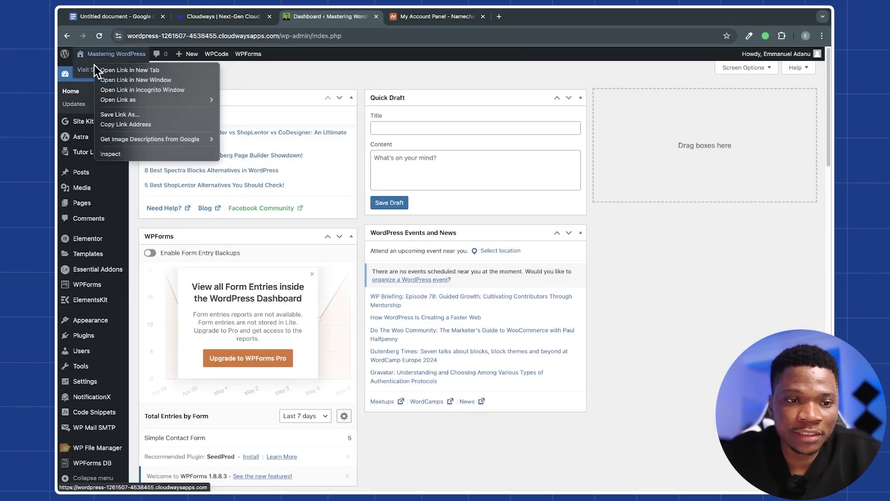
click(121, 71)
click(413, 20)
scroll(471, 258, down, 15)
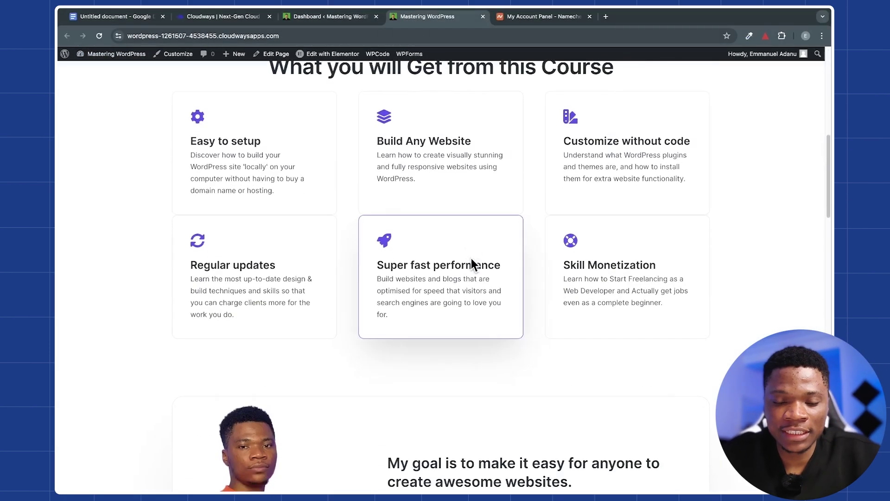
scroll(471, 265, down, 20)
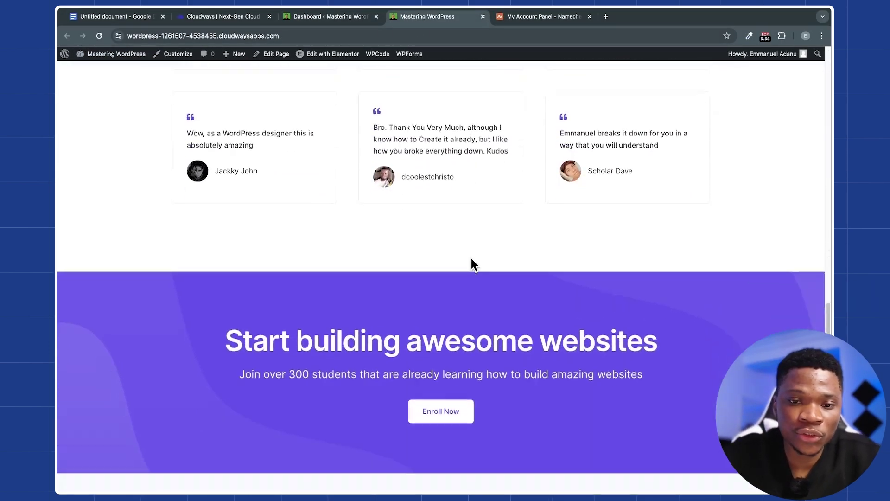
key(ctrl+r)
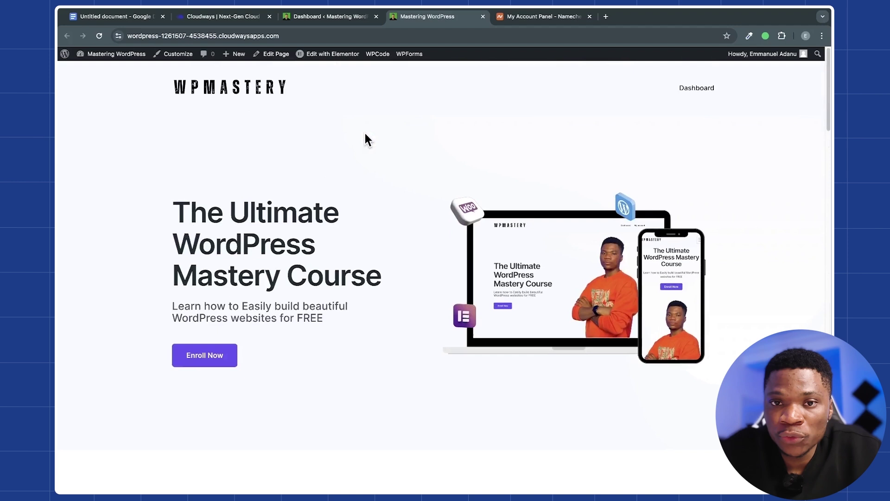
click(286, 37)
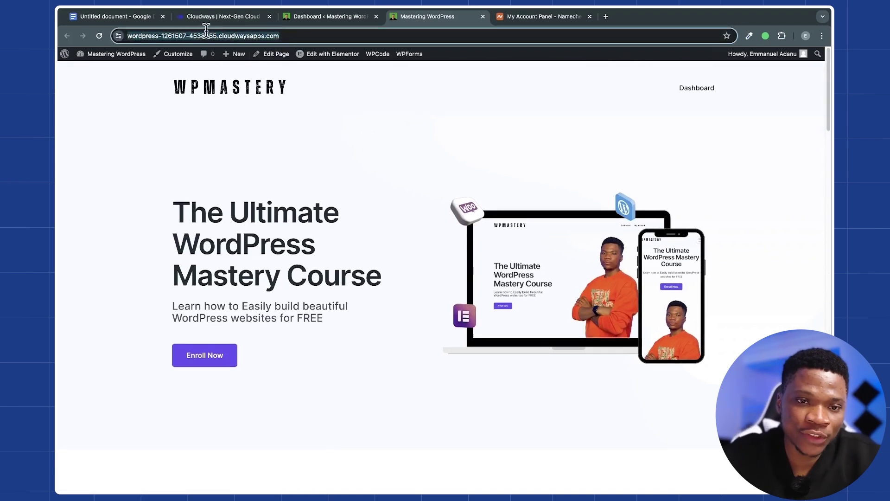
click(135, 37)
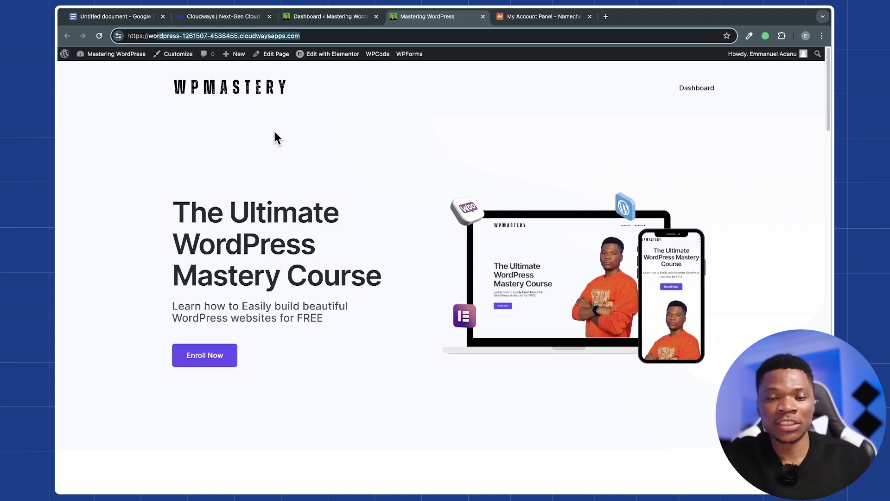
Step: Copy the domain emmanueladanu.xyz from Namecheap's Recently Active domain list
click(525, 23)
mouse_move(538, 85)
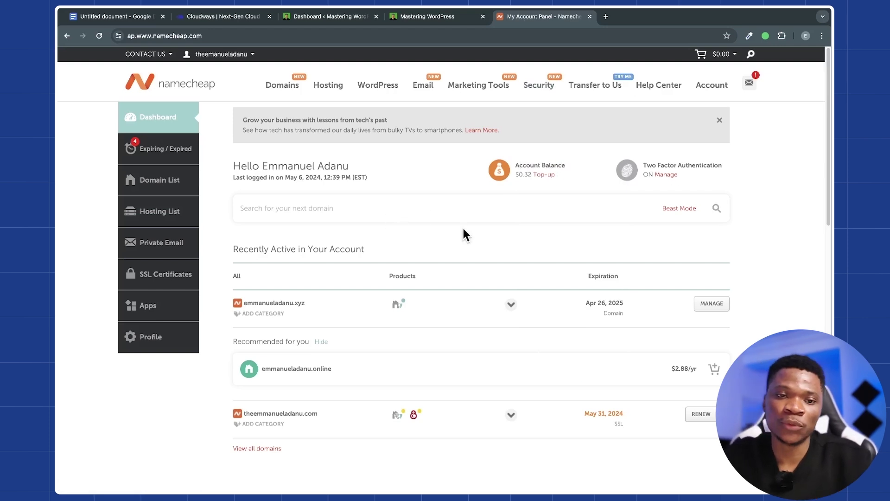
double_click(263, 305)
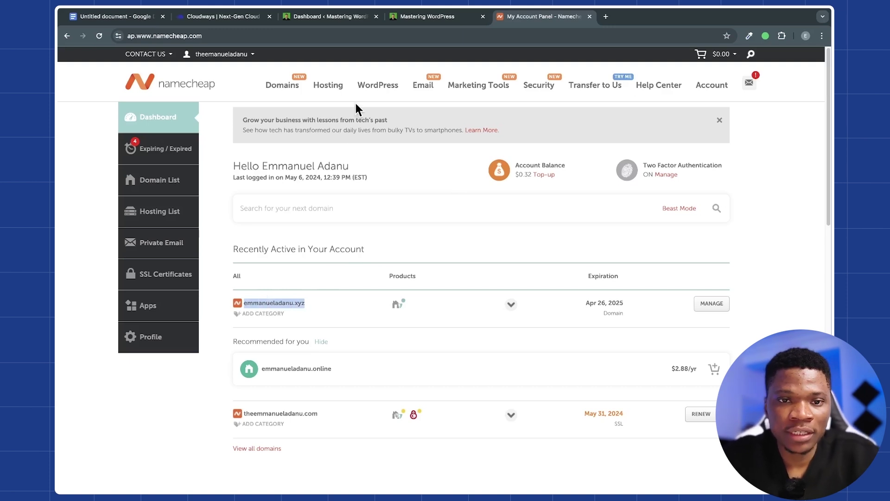
Step: Paste emmanueladanu.xyz into Course Website's Domain Management and add it as an alias domain
click(247, 18)
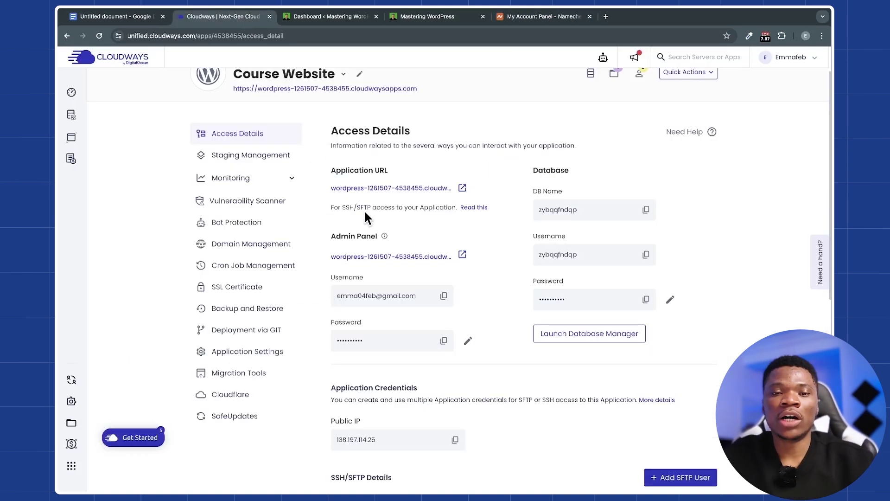
scroll(365, 211, up, 1)
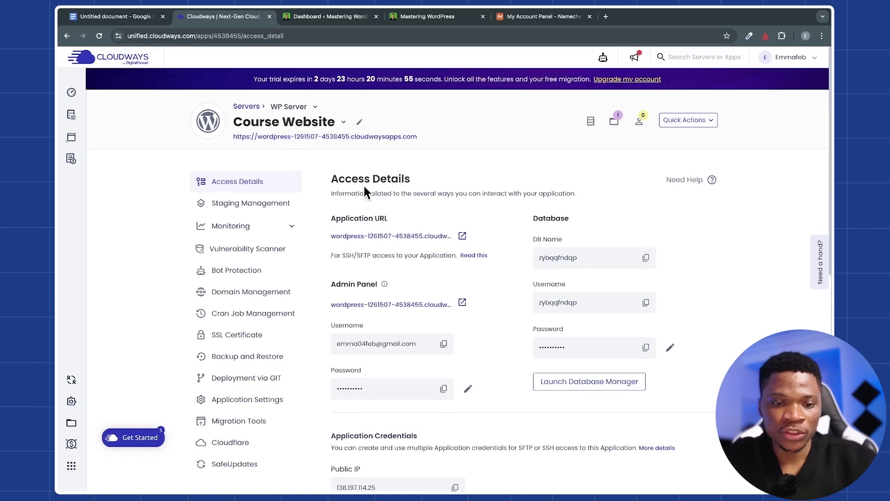
scroll(363, 185, down, 1)
click(254, 255)
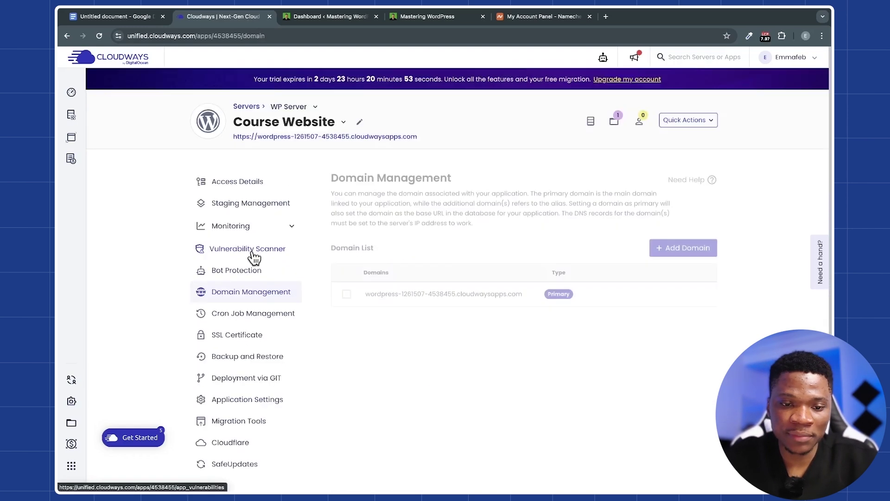
click(669, 252)
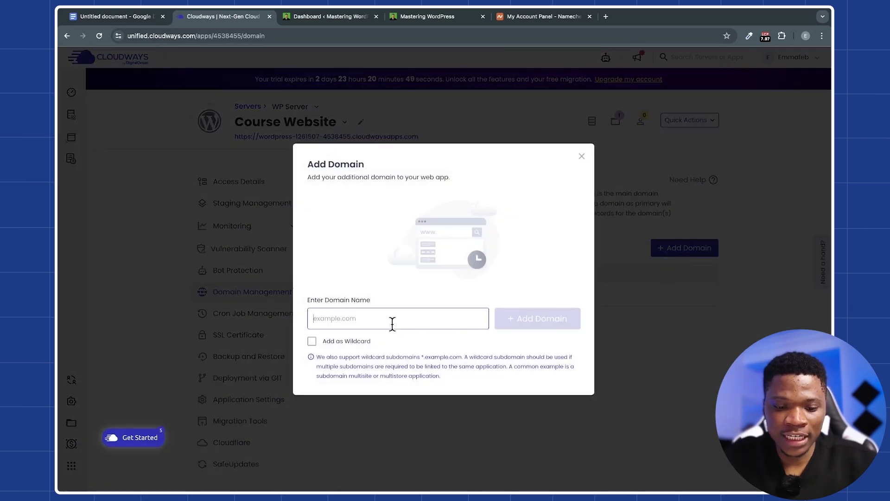
key(ctrl+v)
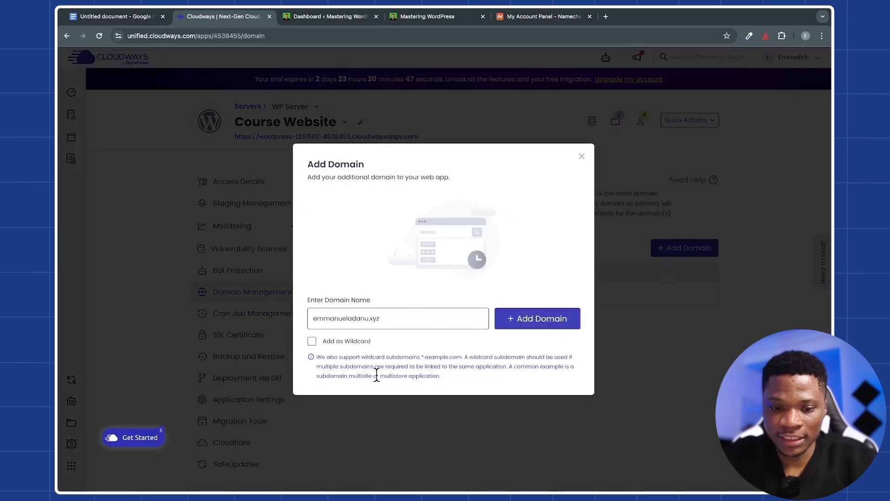
click(522, 323)
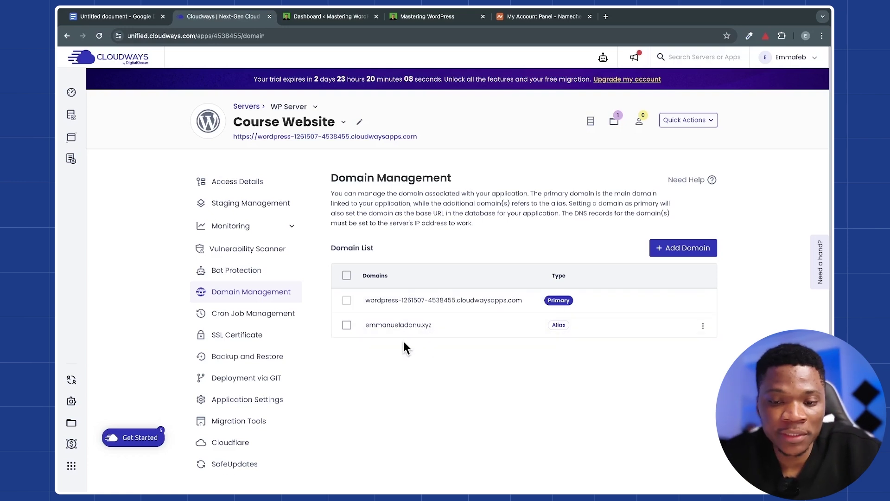
Step: Make emmanueladanu.xyz the primary domain of Course Website
click(703, 327)
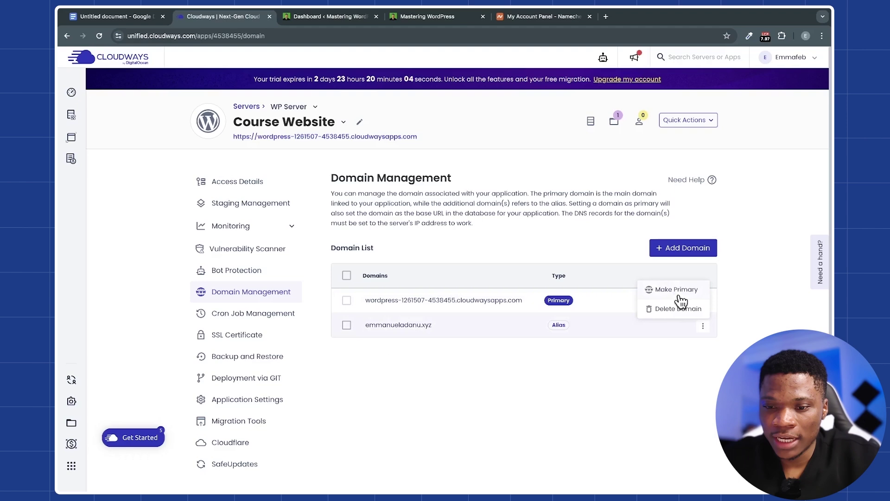
click(676, 292)
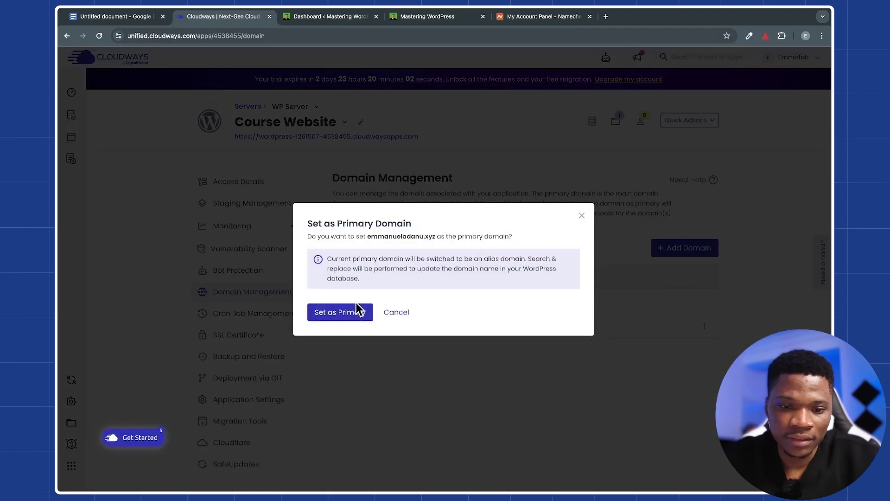
click(349, 311)
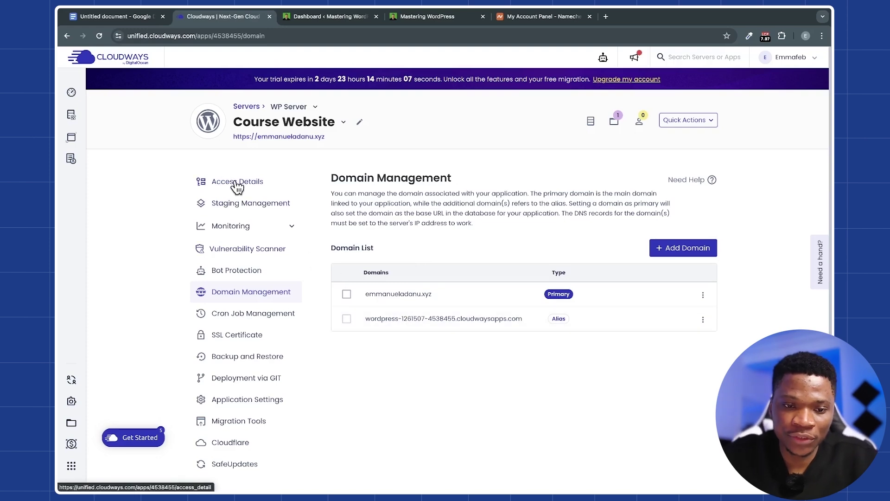
Step: Copy the server's public IP 138.197.114.25 from Access Details
click(237, 183)
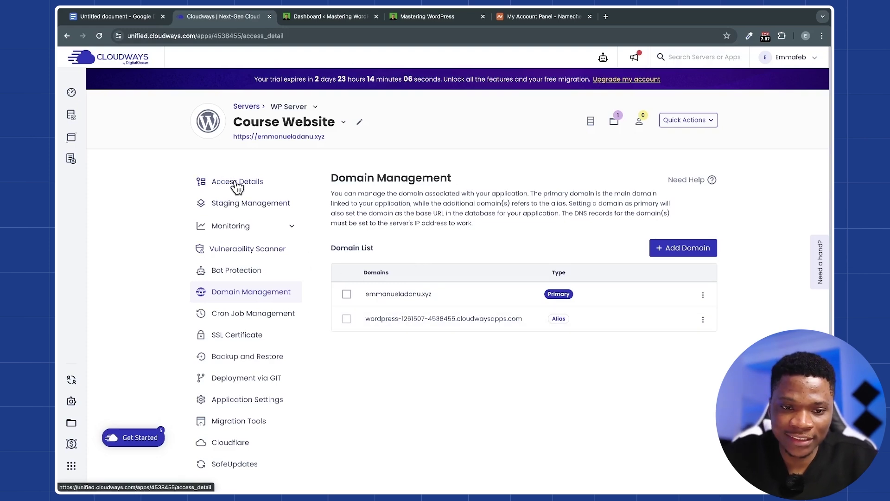
scroll(439, 359, down, 3)
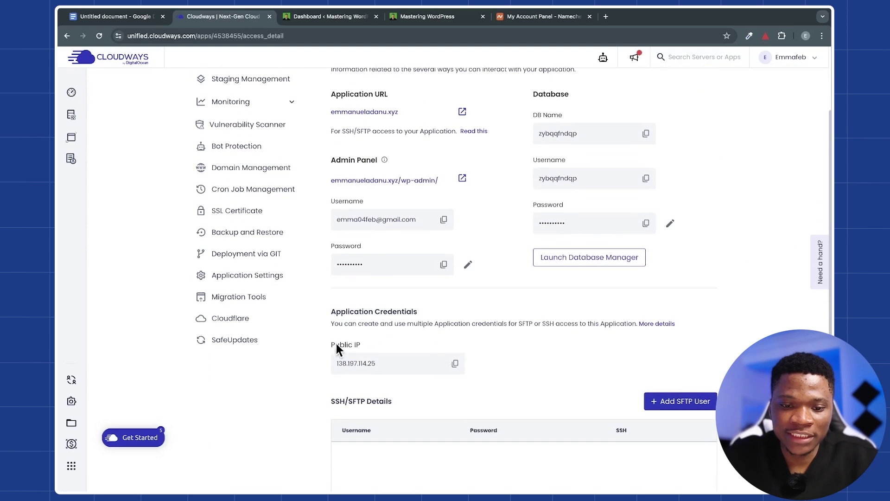
click(455, 364)
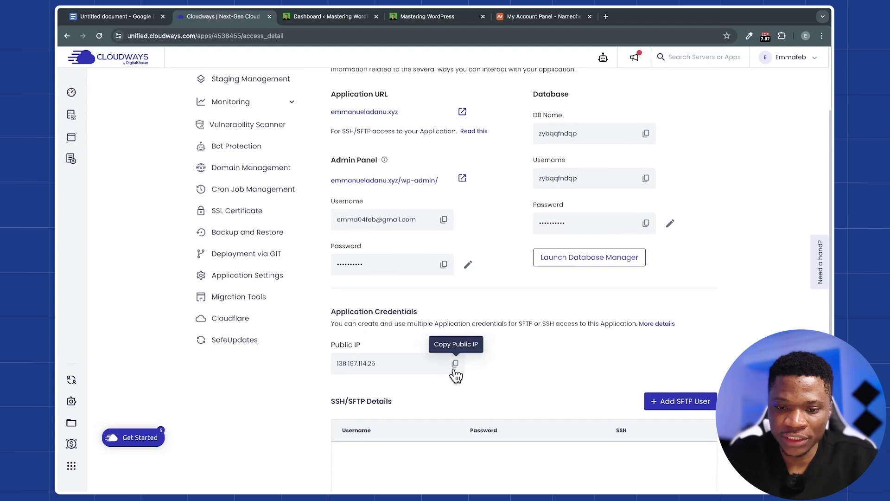
Step: Open the Advanced DNS settings for emmanueladanu.xyz in Namecheap
click(530, 19)
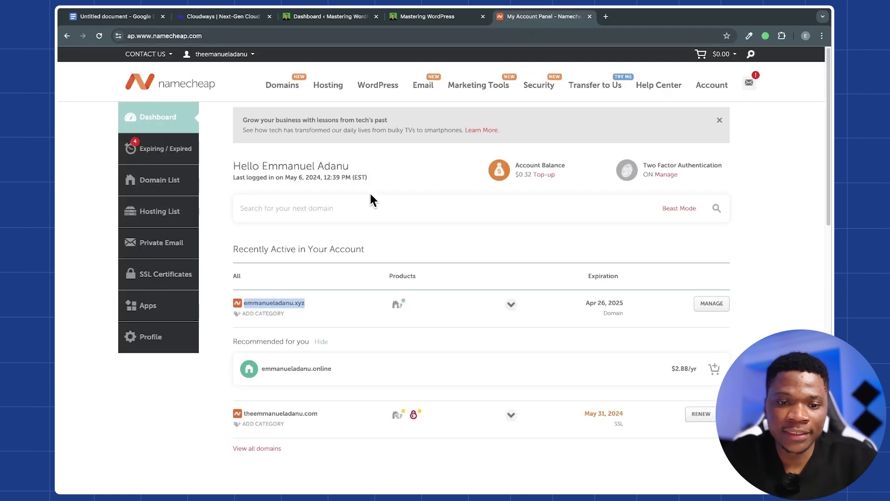
click(392, 262)
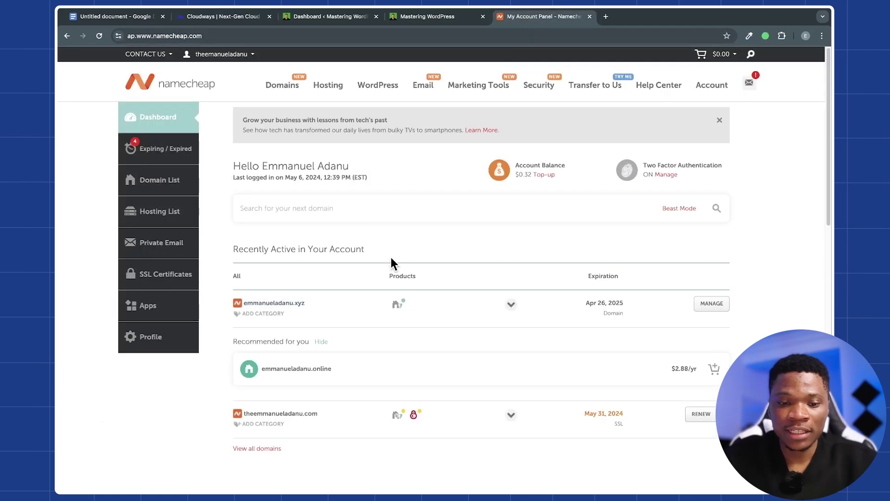
click(710, 304)
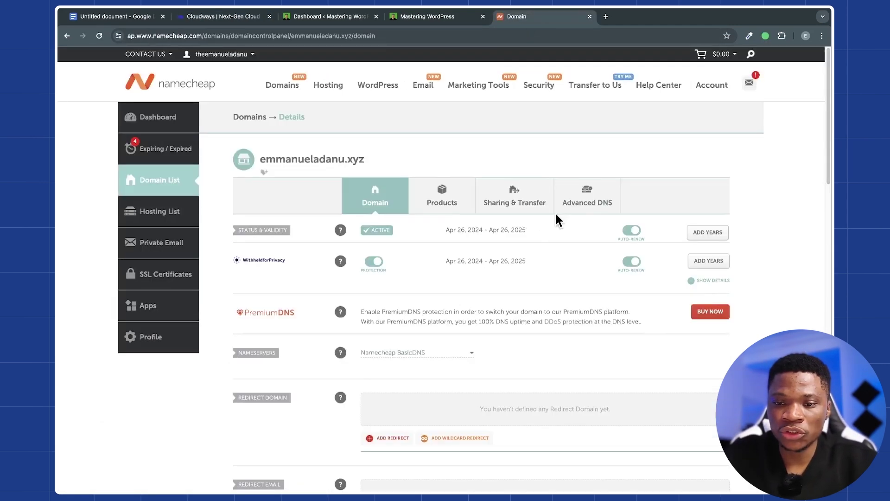
click(583, 208)
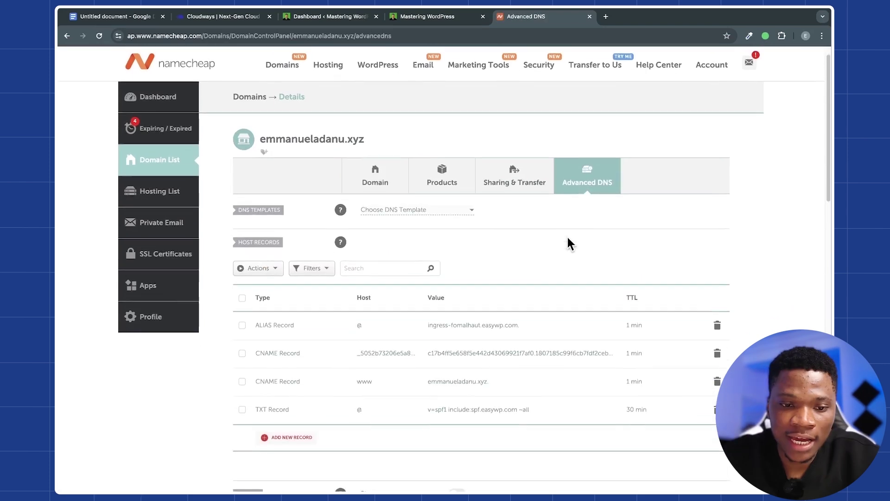
scroll(568, 238, down, 2)
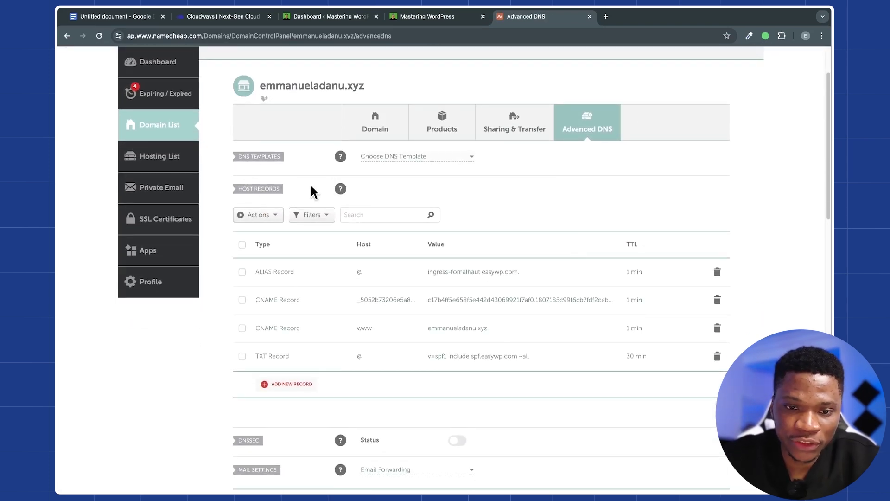
scroll(417, 345, down, 1)
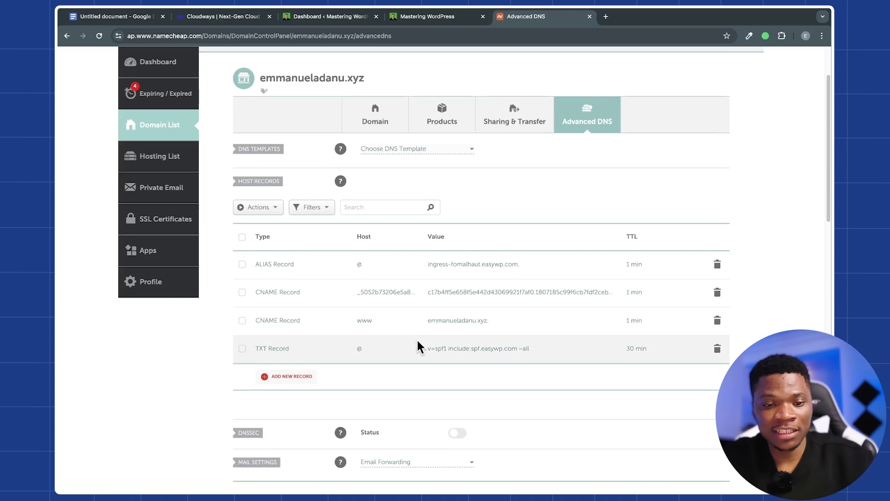
scroll(510, 301, up, 1)
Step: Delete the ALIAS, long CNAME and TXT host records, leaving only the www CNAME
click(717, 278)
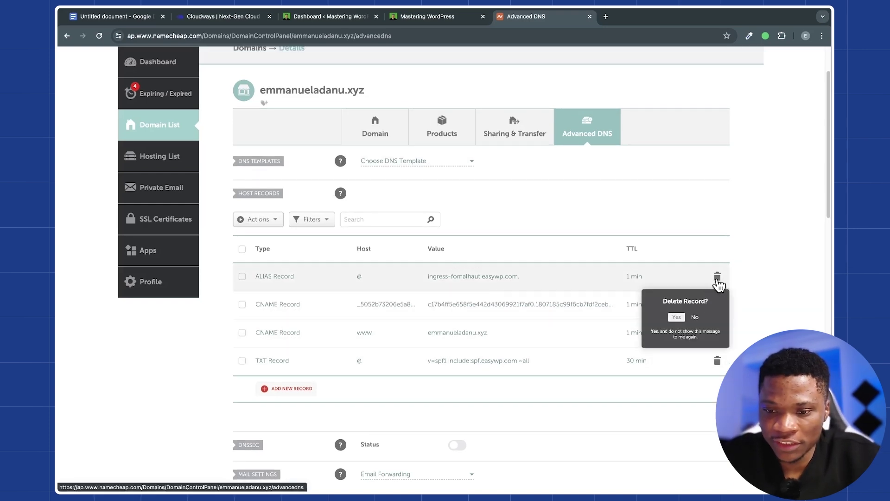
click(676, 317)
click(717, 277)
click(676, 317)
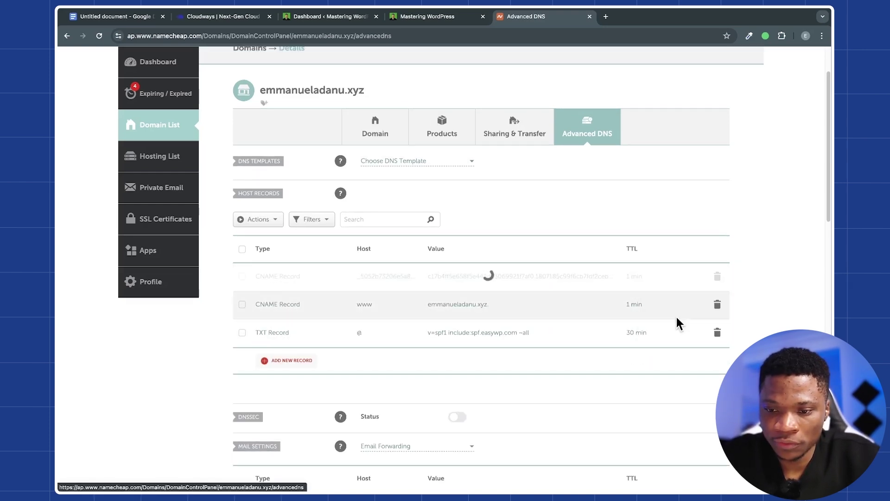
click(718, 305)
click(677, 345)
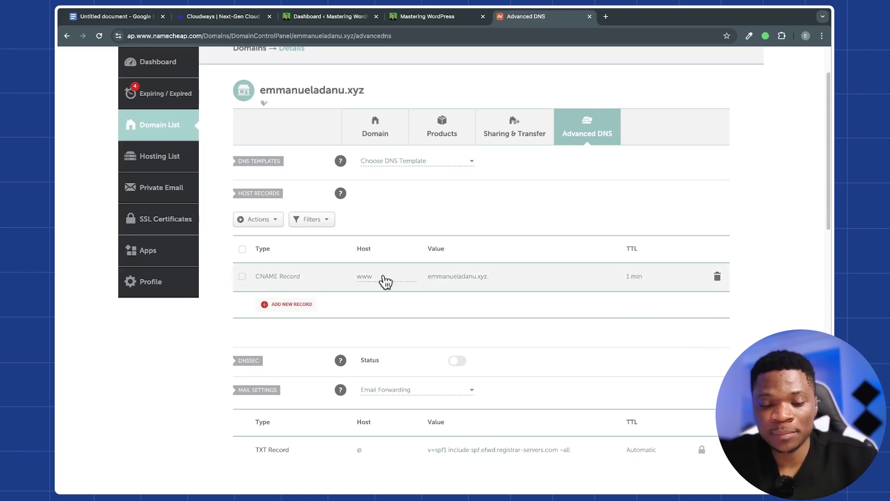
scroll(327, 283, up, 1)
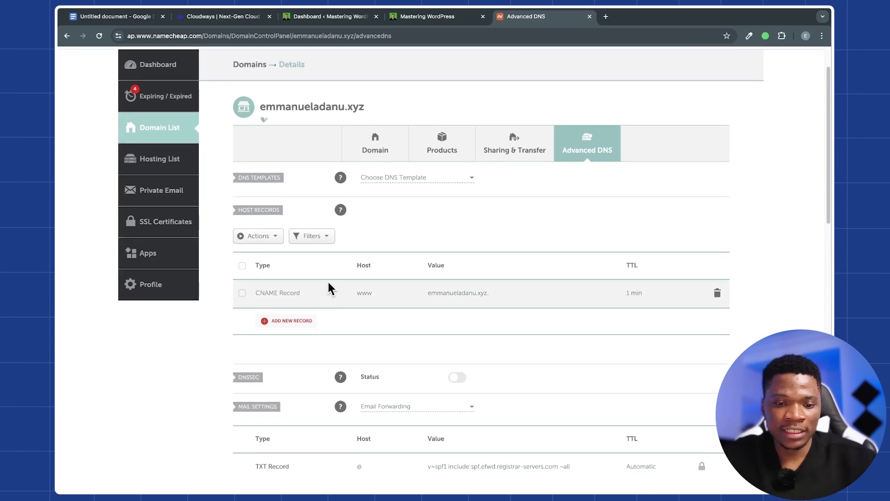
Step: Add a new A record with host @ pointing to 138.197.114.25
click(299, 320)
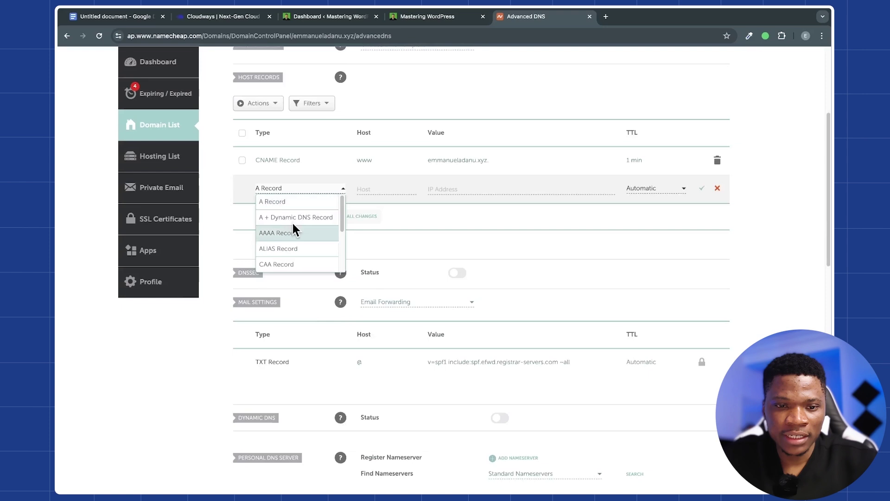
click(280, 204)
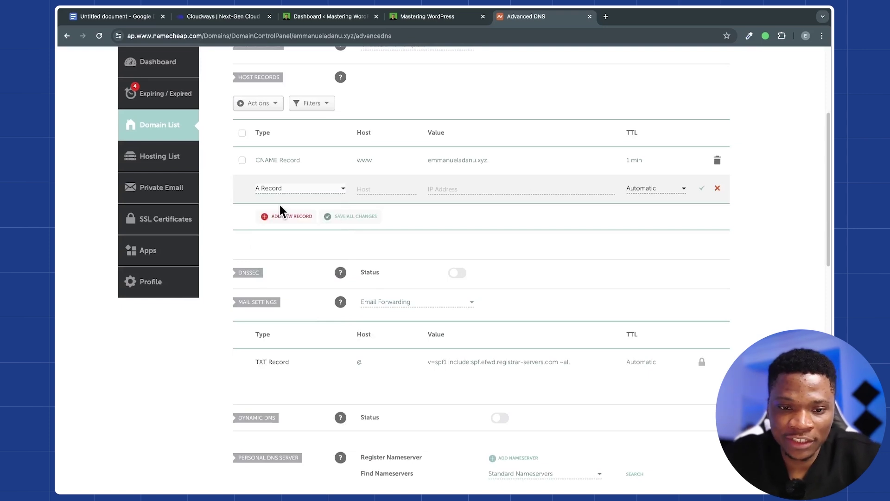
click(374, 188)
text(@)
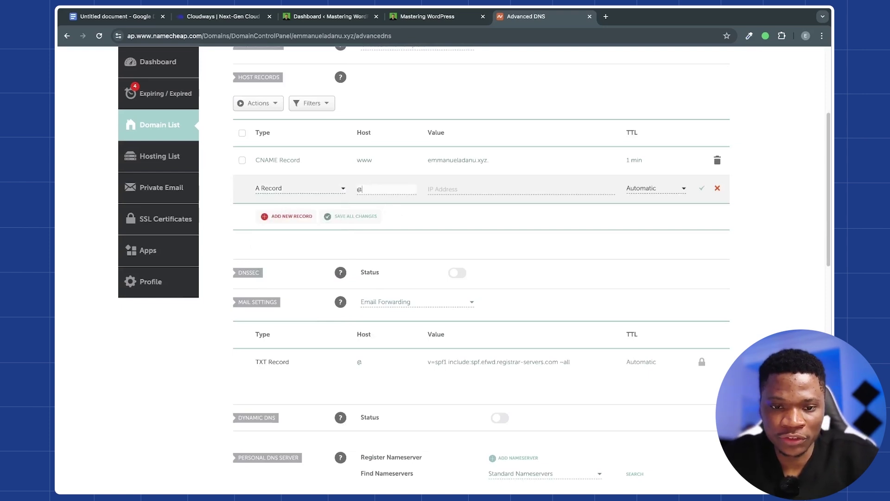
click(450, 190)
key(ctrl+v)
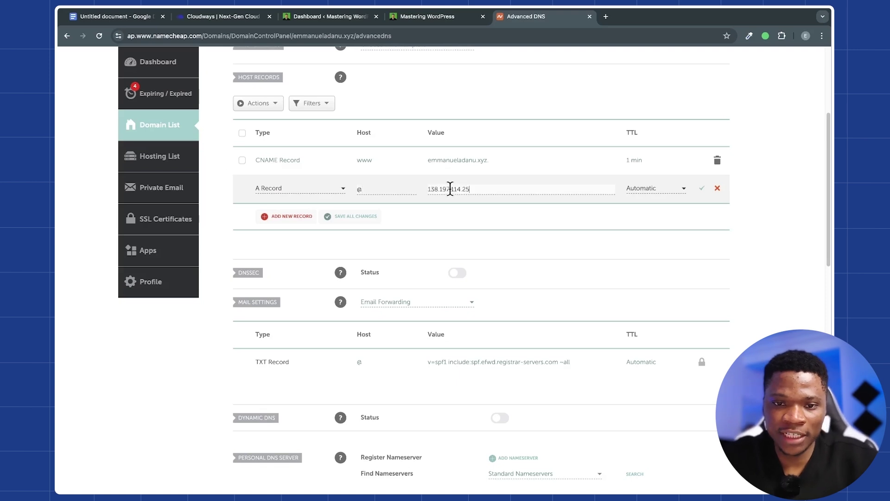
Step: Set the A record's TTL to 5 min and save it
click(236, 17)
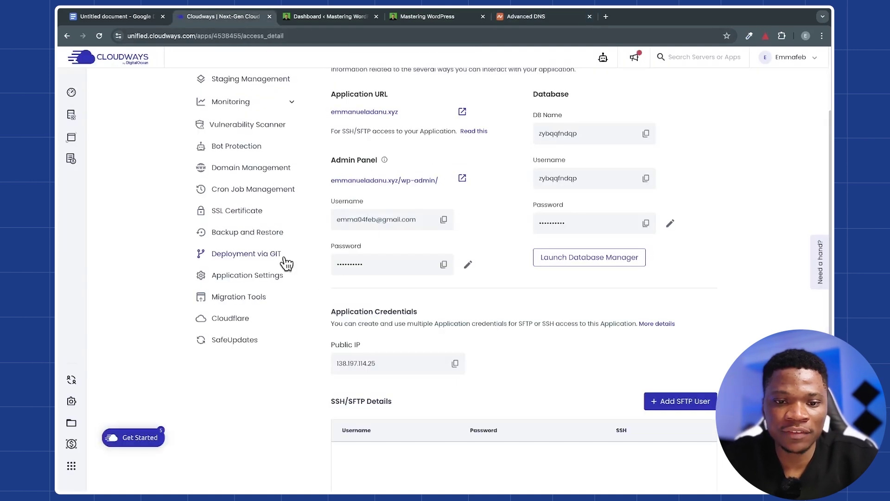
click(520, 19)
click(639, 188)
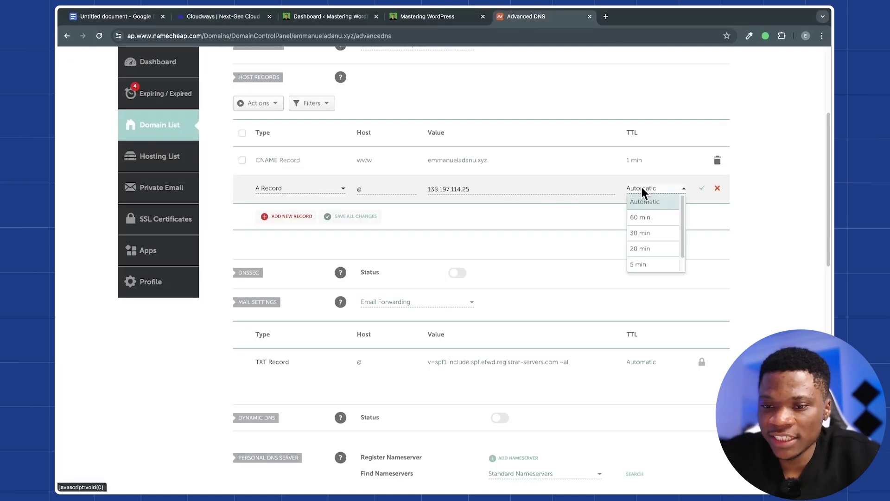
scroll(650, 246, down, 1)
click(650, 248)
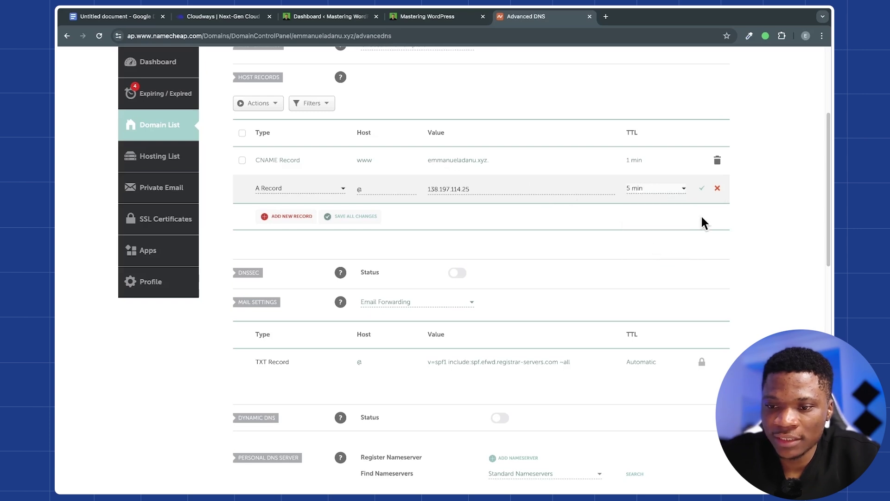
click(703, 190)
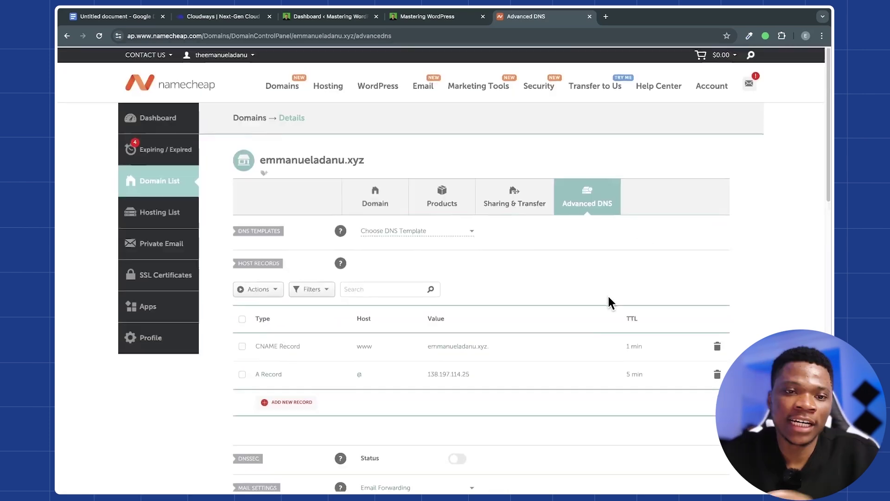
click(235, 24)
Step: Open emmanueladanu.xyz in a new tab and see its 'Your connection is not private' warning
scroll(308, 149, up, 5)
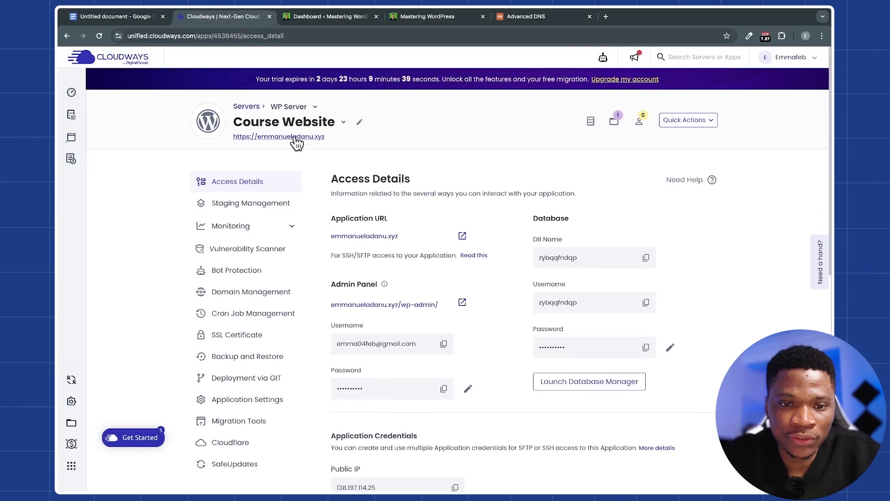
right_click(295, 137)
click(315, 139)
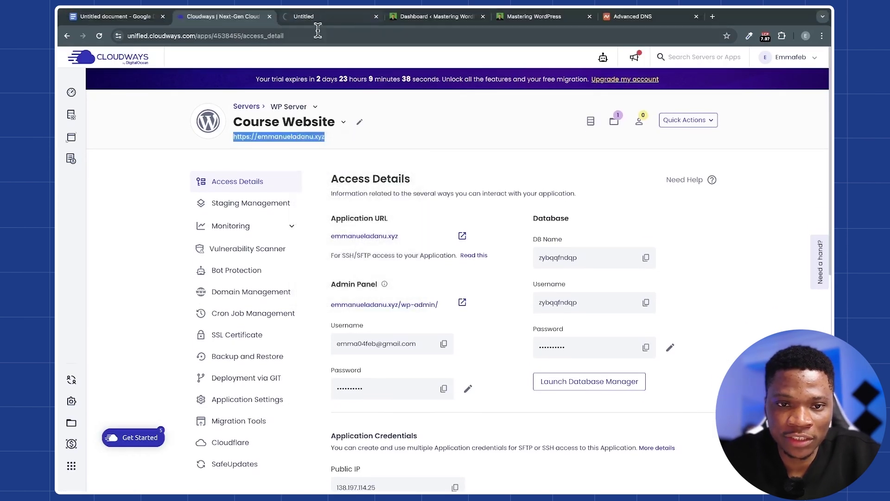
click(319, 19)
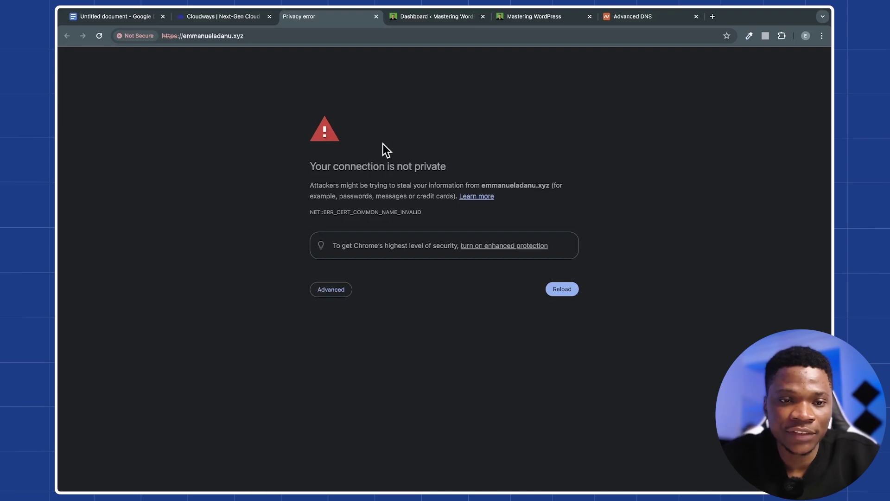
click(224, 17)
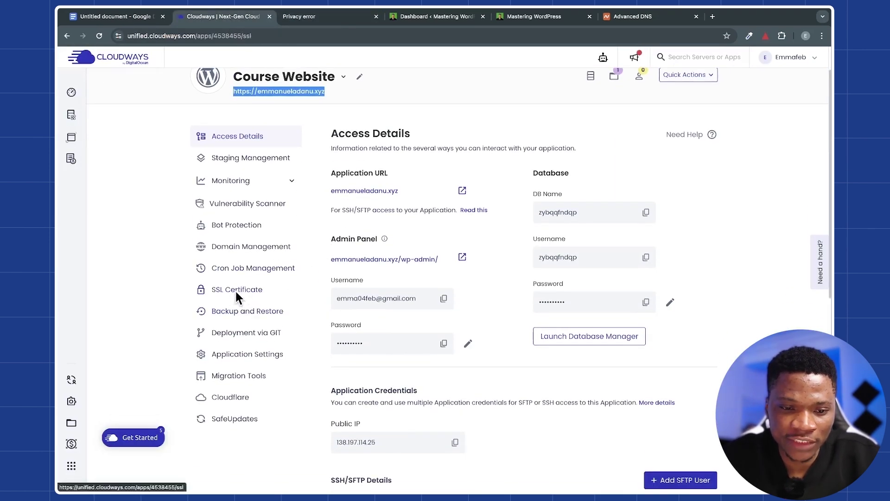
Step: Open the SSL Certificate settings and choose the free Let's Encrypt certificate
click(246, 290)
click(401, 182)
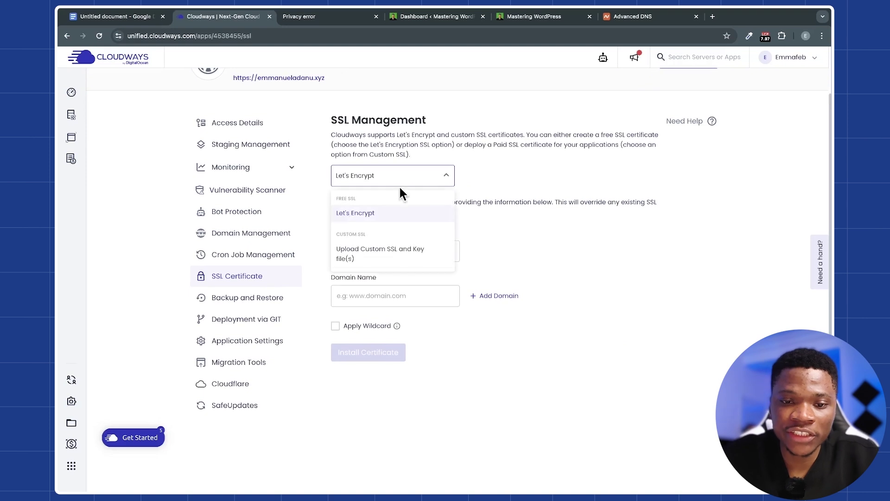
click(374, 217)
scroll(422, 189, down, 1)
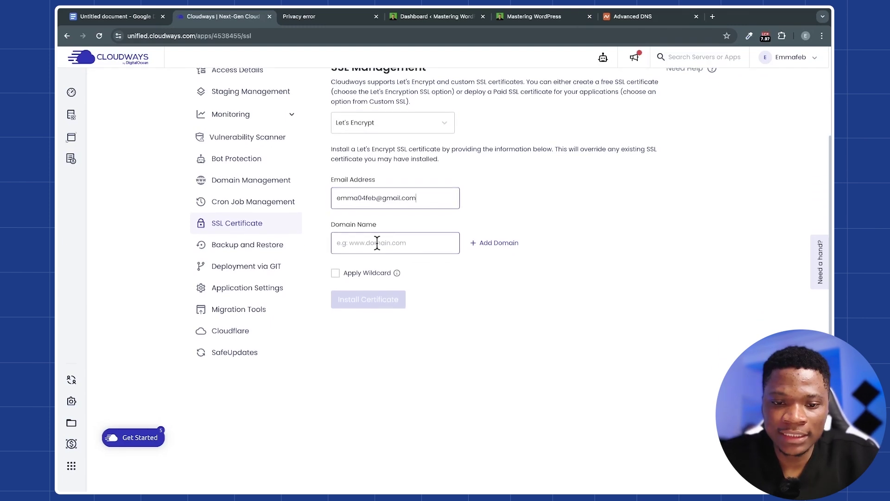
scroll(369, 218, up, 5)
right_click(299, 137)
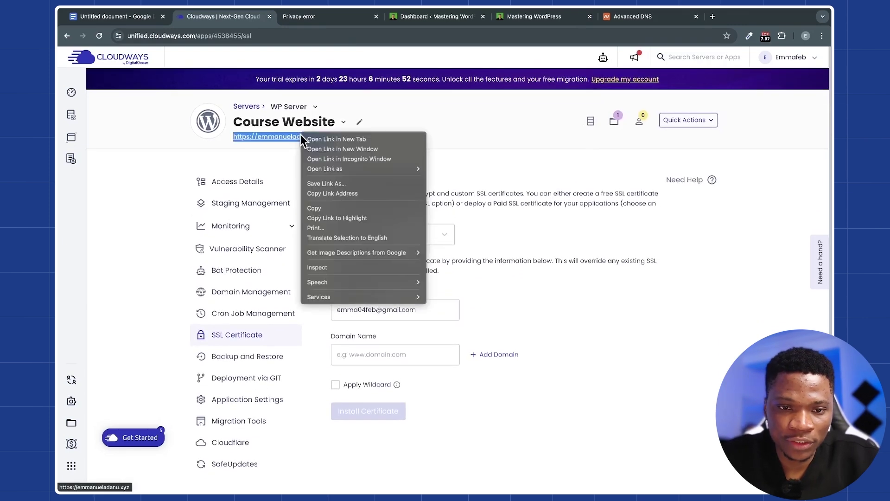
click(340, 205)
click(358, 351)
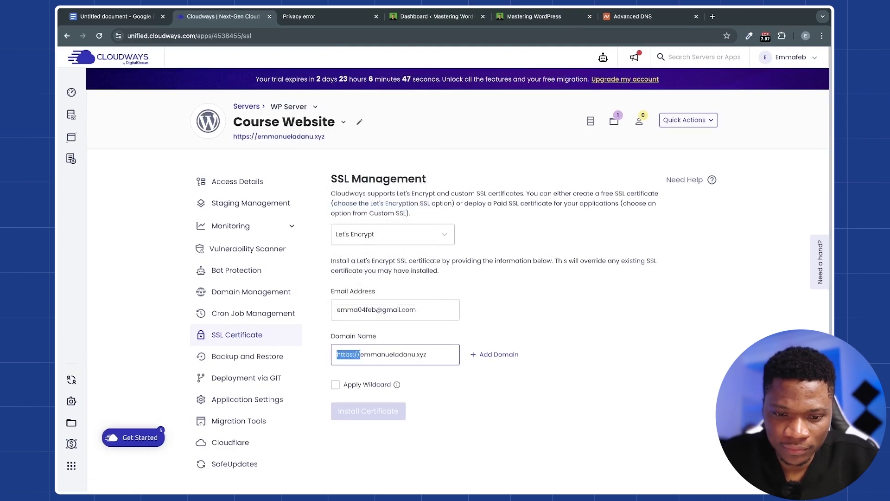
key(BackSpace)
scroll(466, 371, down, 2)
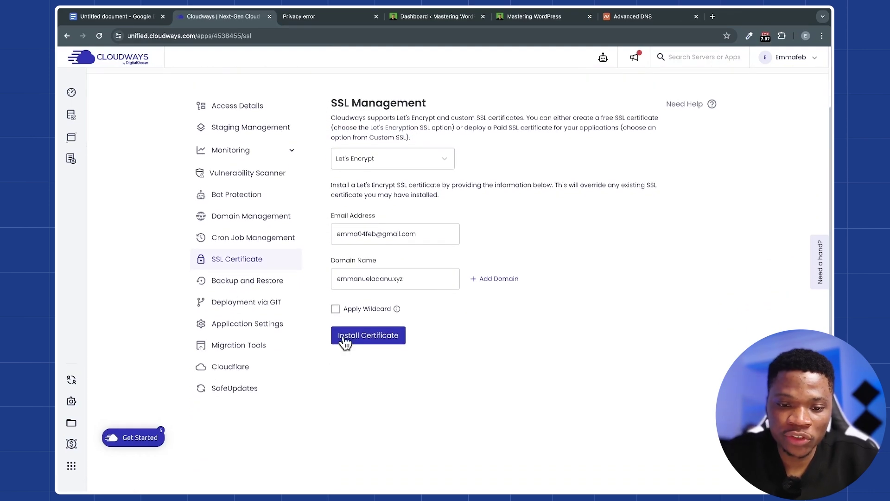
click(369, 335)
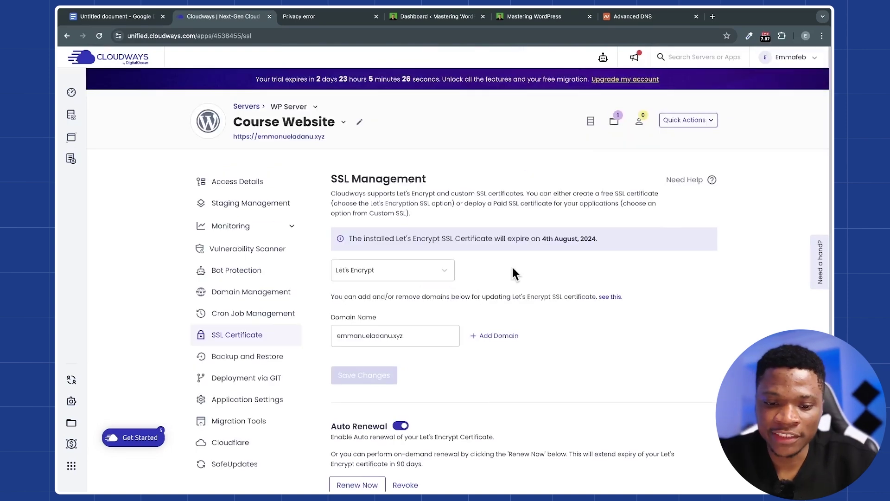
scroll(514, 274, down, 3)
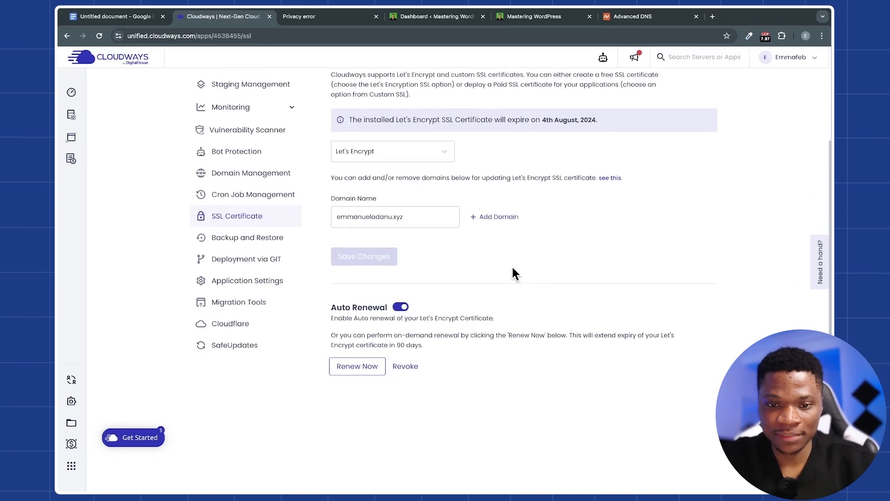
scroll(515, 273, up, 4)
scroll(326, 159, down, 1)
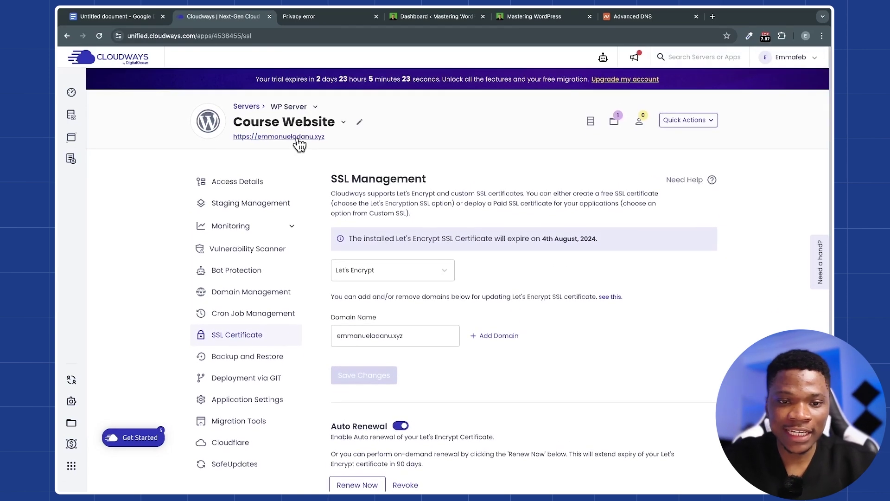
right_click(297, 138)
Step: View the live Mastering WordPress homepage at emmanueladanu.xyz, then close the privacy error and leftover tabs
click(320, 141)
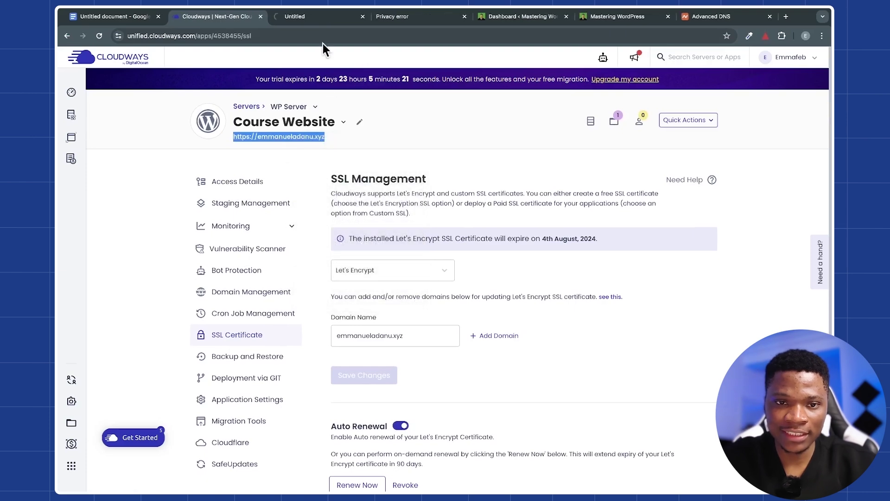
click(319, 17)
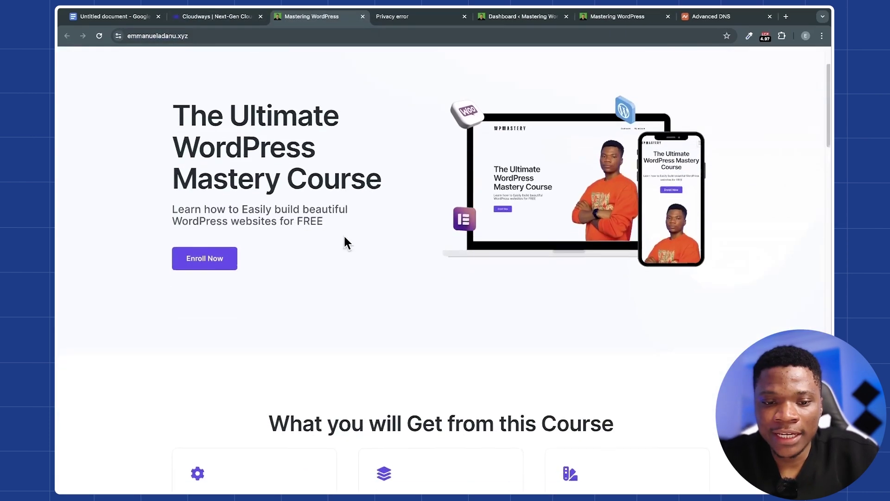
scroll(343, 241, down, 3)
scroll(344, 241, up, 3)
click(430, 19)
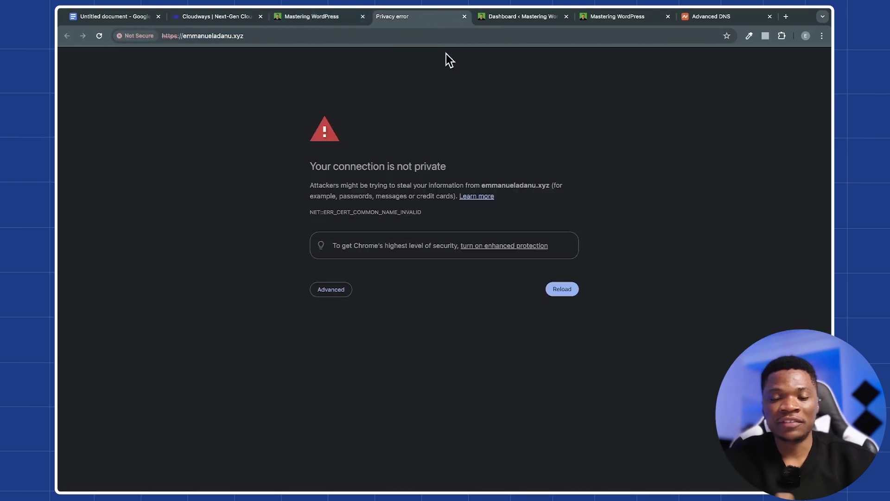
click(465, 18)
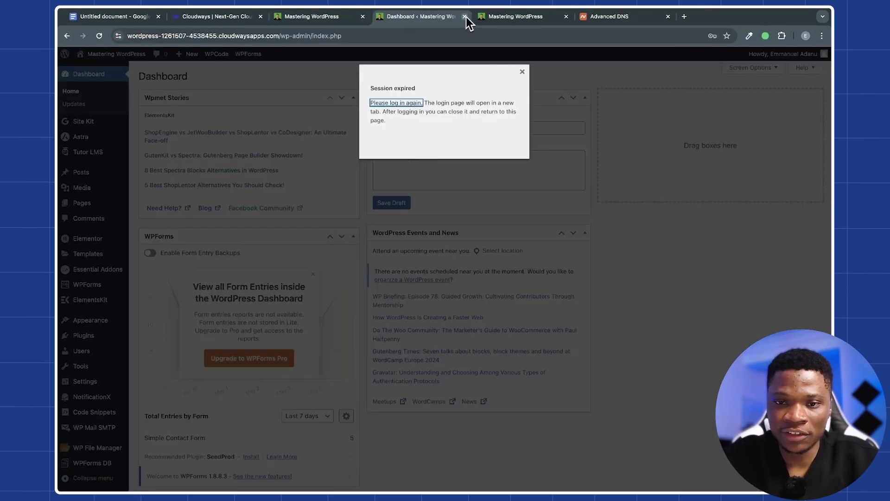
click(465, 18)
click(465, 18)
click(465, 19)
click(243, 24)
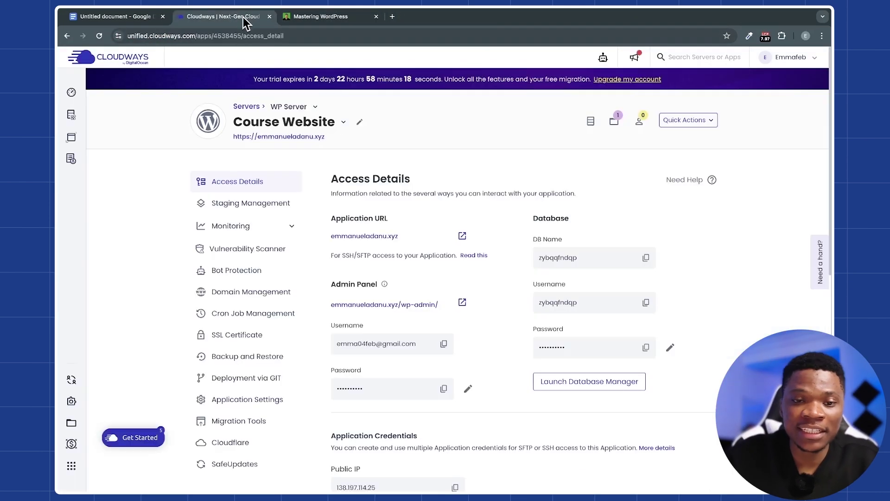